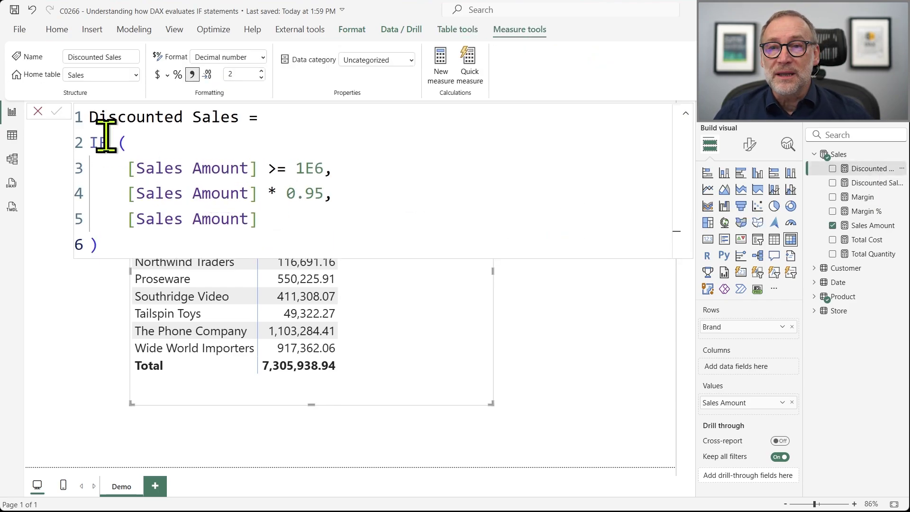
Step: Review the IF formula's Sales Amount >= 1E6 condition, 0.95 discount and Sales Amount fallback
{"action": "left_click_drag", "start_coordinate": [127, 168], "coordinate": [350, 170]}
{"action": "left_click", "coordinate": [349, 170]}
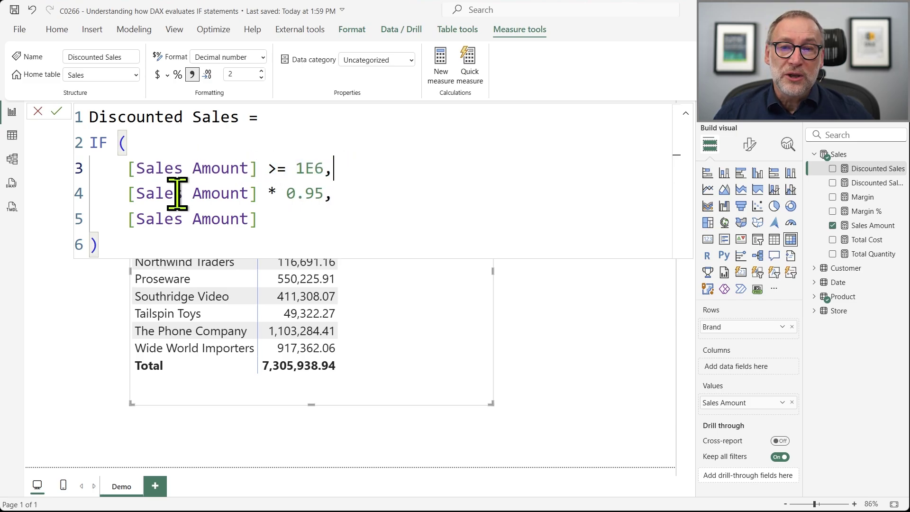
{"action": "left_click_drag", "start_coordinate": [128, 193], "coordinate": [351, 192]}
{"action": "left_click", "coordinate": [351, 193]}
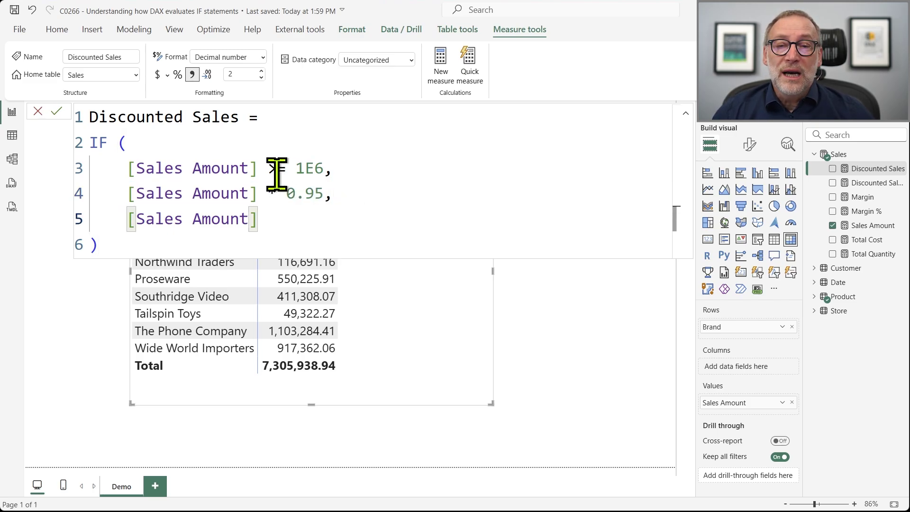
{"action": "left_click_drag", "start_coordinate": [268, 169], "coordinate": [294, 171]}
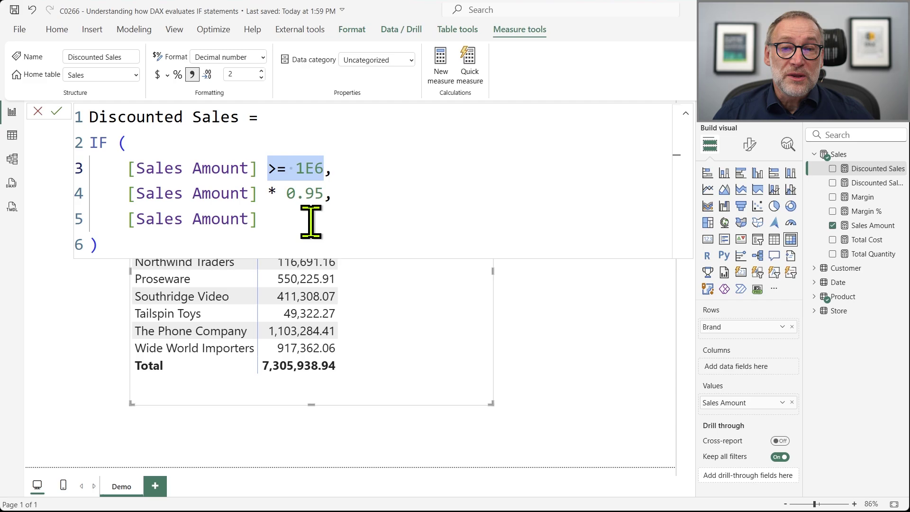
{"action": "left_click_drag", "start_coordinate": [260, 219], "coordinate": [116, 218]}
{"action": "left_click", "coordinate": [348, 214]}
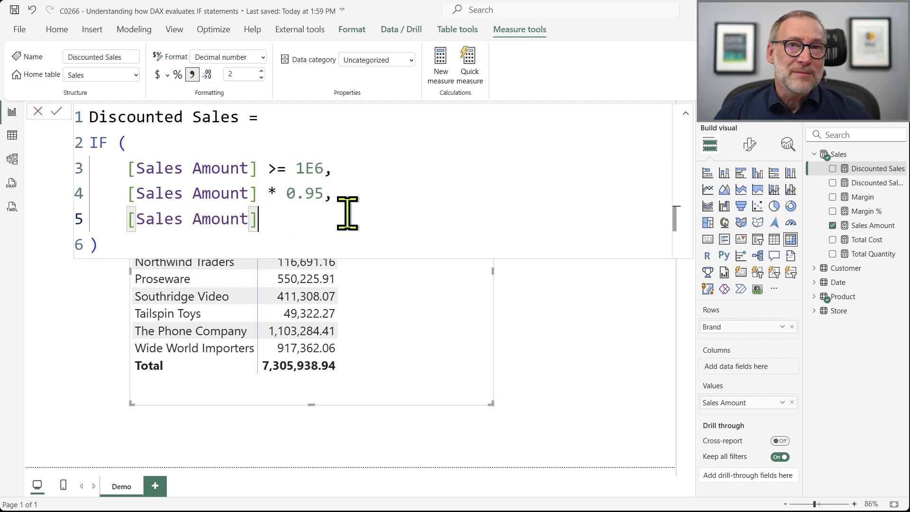
Step: Add Discounted Sales as a column in the brand table, then reopen its formula
{"action": "left_click", "coordinate": [447, 308]}
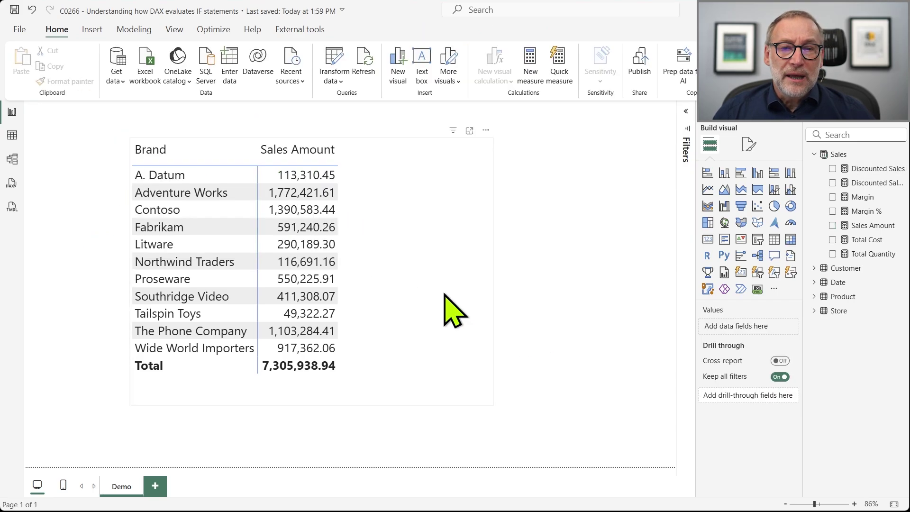
{"action": "left_click_drag", "start_coordinate": [869, 170], "coordinate": [459, 270]}
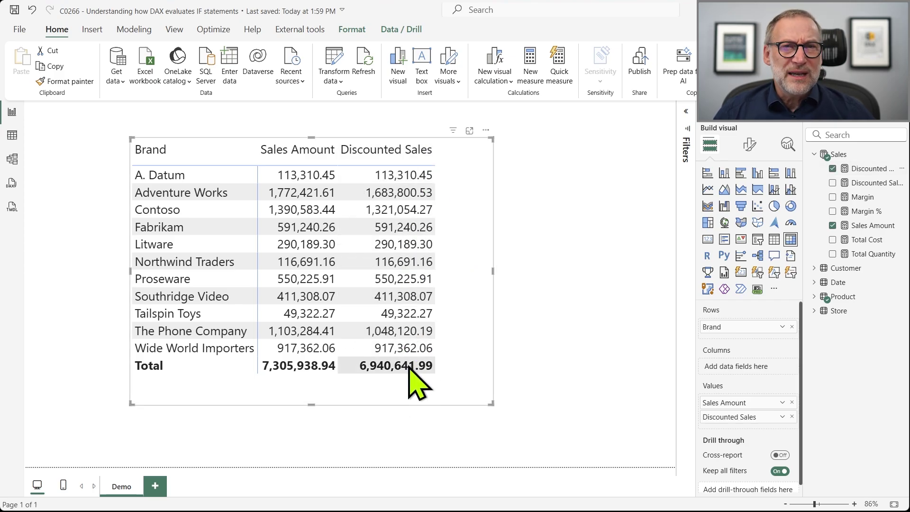
{"action": "left_click", "coordinate": [533, 291]}
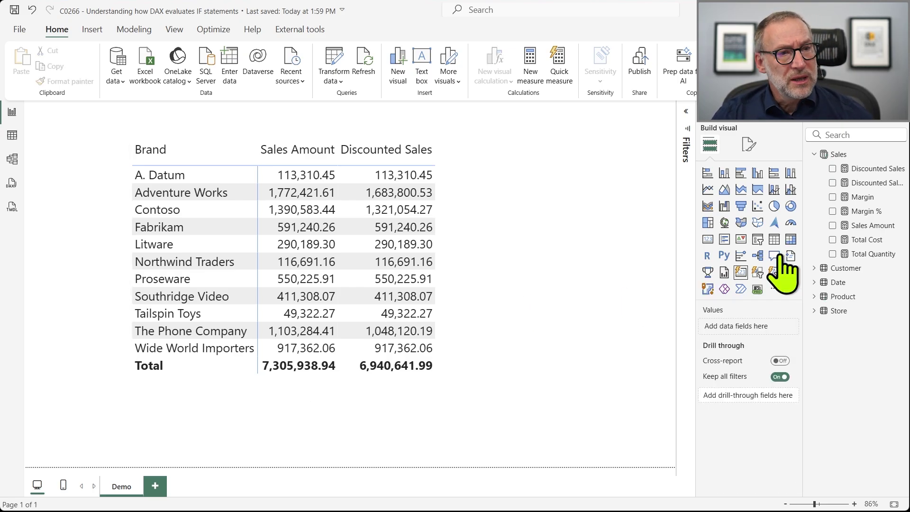
{"action": "left_click", "coordinate": [886, 169]}
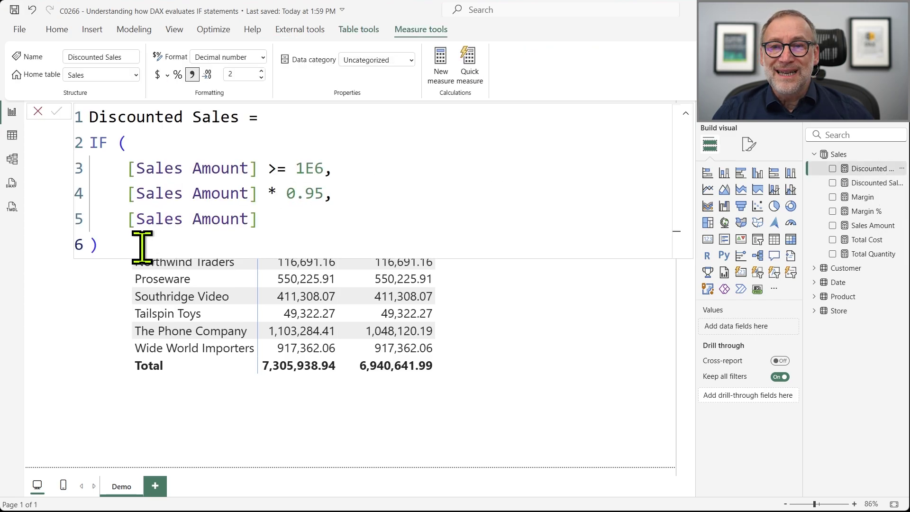
{"action": "left_click_drag", "start_coordinate": [142, 244], "coordinate": [69, 140]}
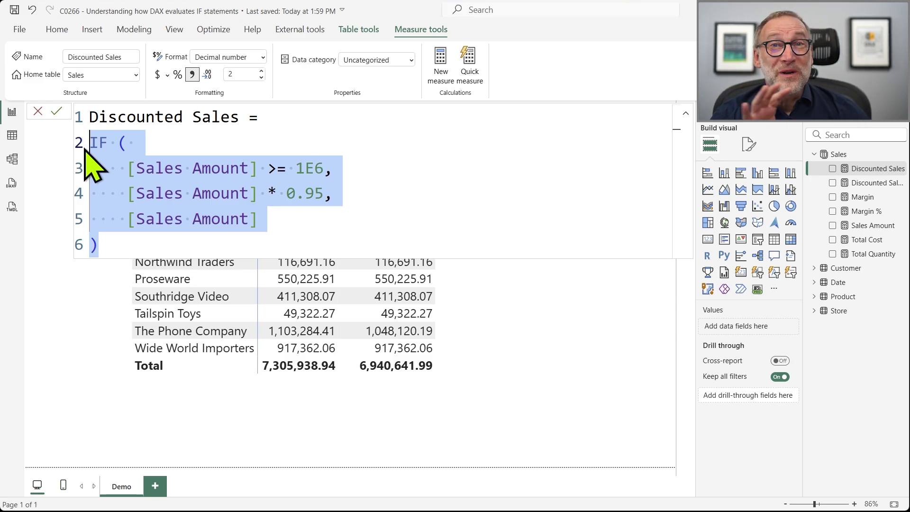
{"action": "left_click", "coordinate": [432, 173]}
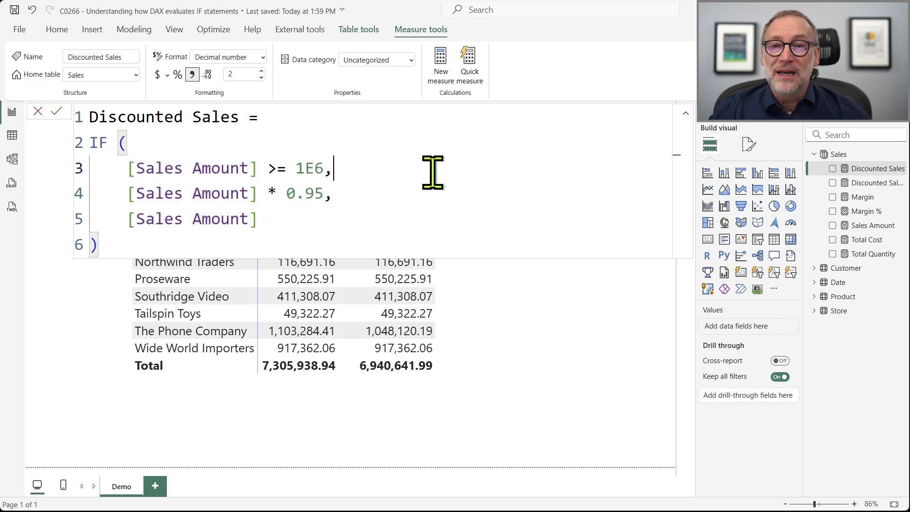
{"action": "left_click", "coordinate": [454, 260]}
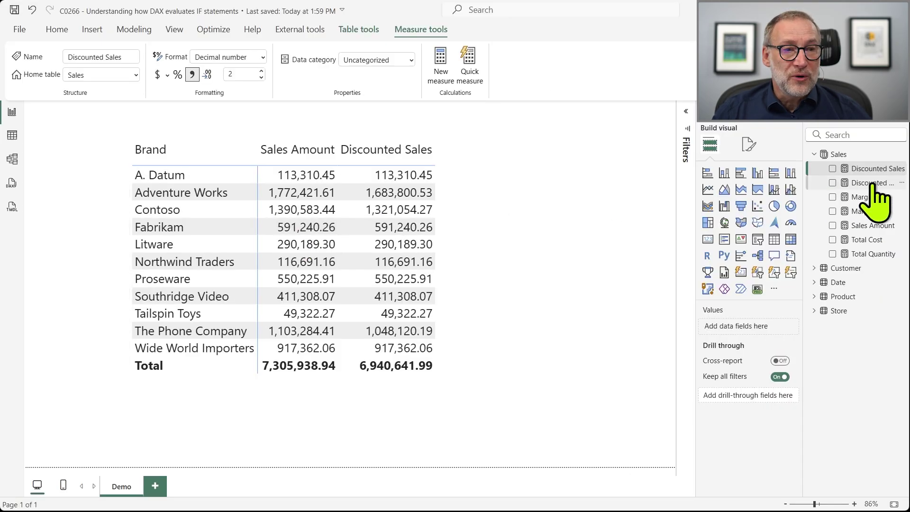
{"action": "left_click", "coordinate": [875, 183]}
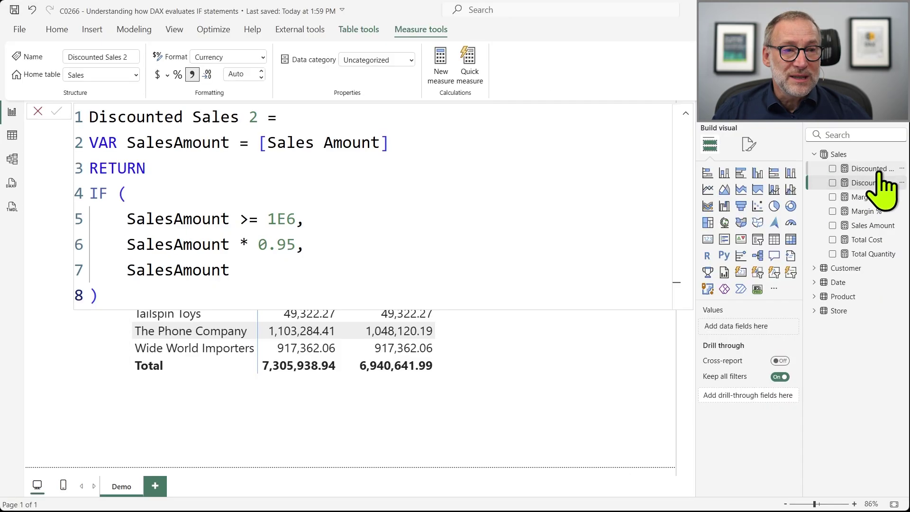
{"action": "left_click", "coordinate": [870, 168]}
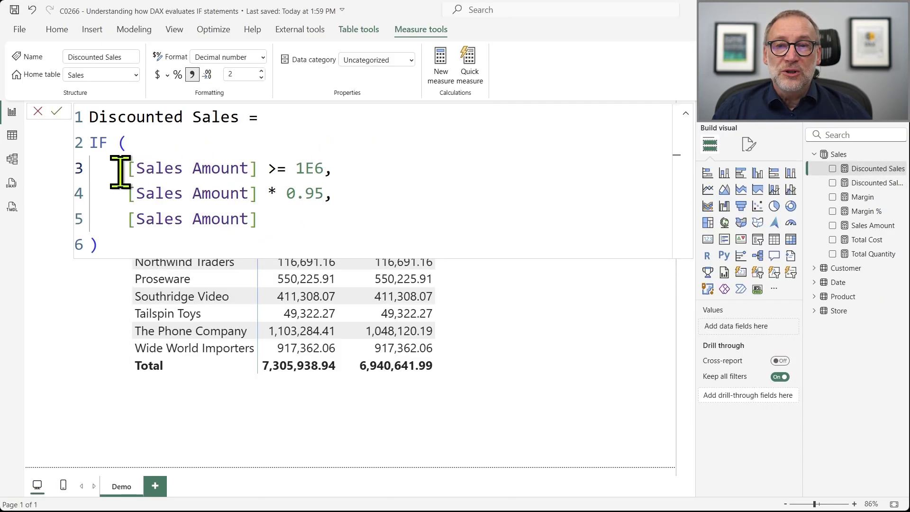
{"action": "left_click_drag", "start_coordinate": [120, 172], "coordinate": [331, 170]}
{"action": "left_click", "coordinate": [271, 172]}
{"action": "left_click_drag", "start_coordinate": [268, 194], "coordinate": [311, 195]}
{"action": "left_click", "coordinate": [294, 218]}
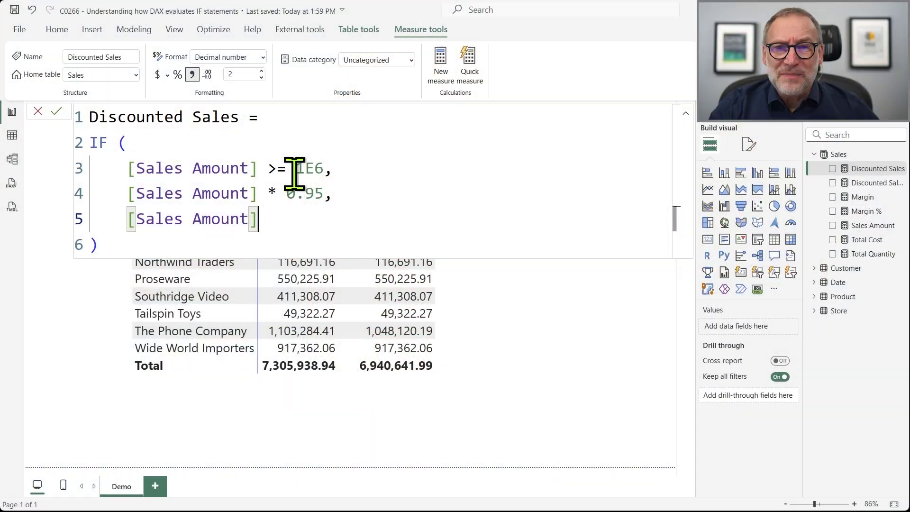
{"action": "scroll", "coordinate": [138, 189], "scroll_direction": "up", "scroll_amount": 2}
{"action": "left_click_drag", "start_coordinate": [138, 172], "coordinate": [261, 176]}
{"action": "left_click", "coordinate": [142, 200]}
{"action": "left_click_drag", "start_coordinate": [142, 199], "coordinate": [263, 199]}
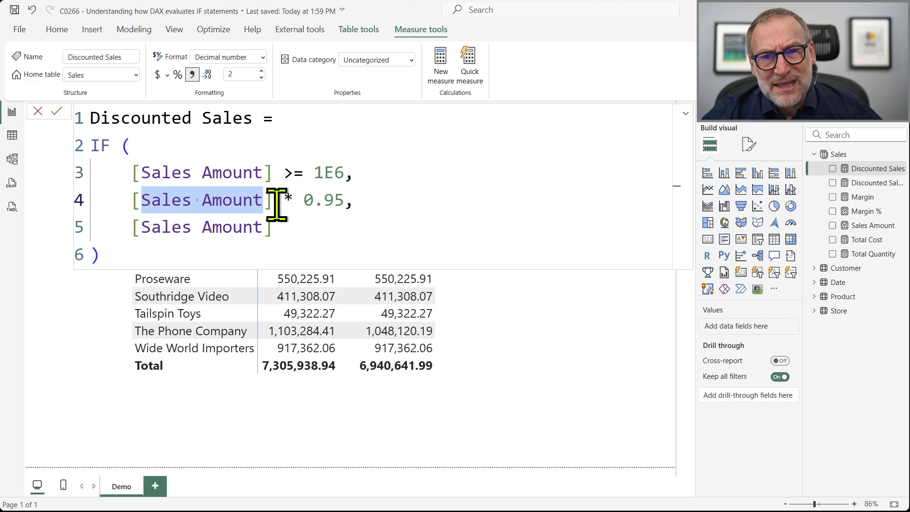
Step: Commit the formula and compare the Discounted Sales 2 VAR formula with the IF version
{"action": "left_click", "coordinate": [374, 189]}
{"action": "key", "text": "Return"}
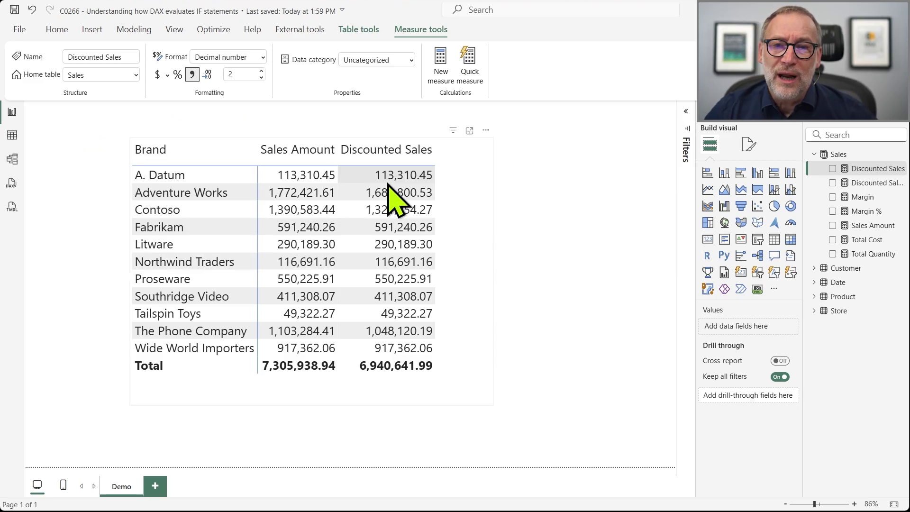
{"action": "left_click", "coordinate": [867, 183]}
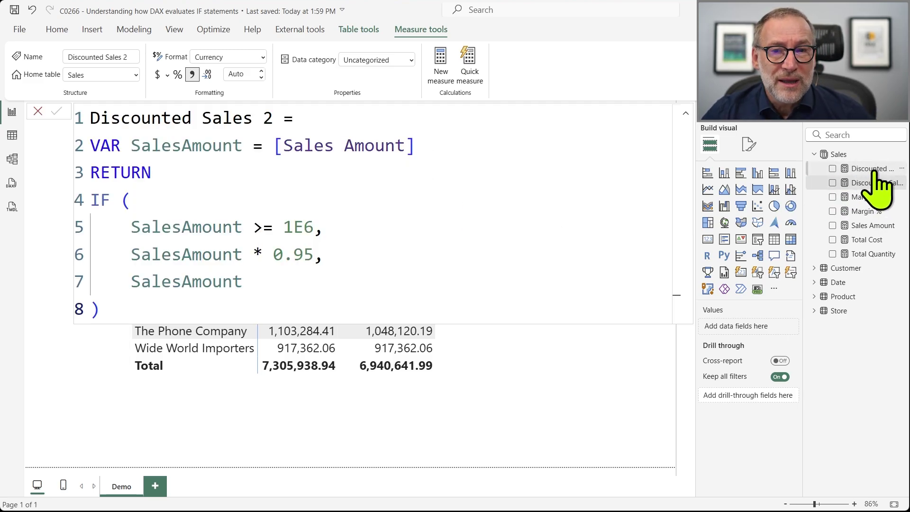
{"action": "left_click", "coordinate": [867, 169]}
Step: Highlight the Sales Amount reference and then the whole IF condition
{"action": "left_click_drag", "start_coordinate": [127, 176], "coordinate": [277, 172]}
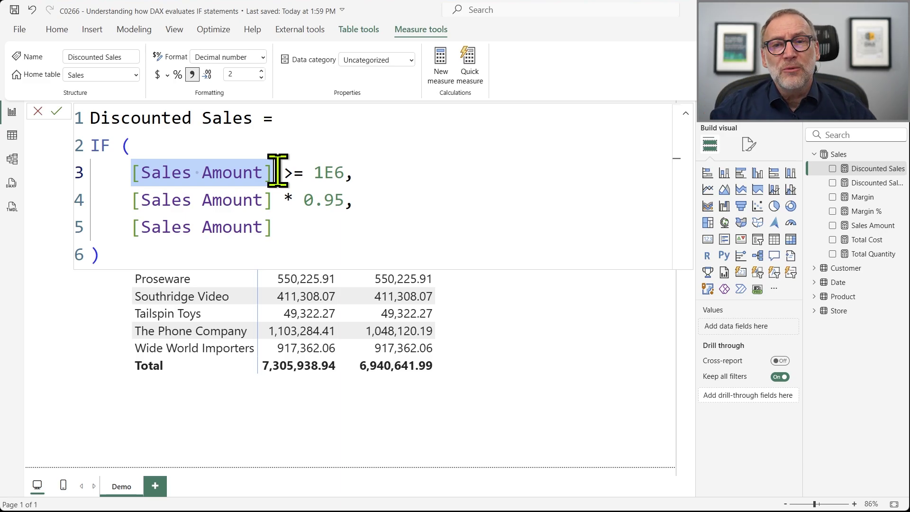
{"action": "left_click", "coordinate": [277, 172]}
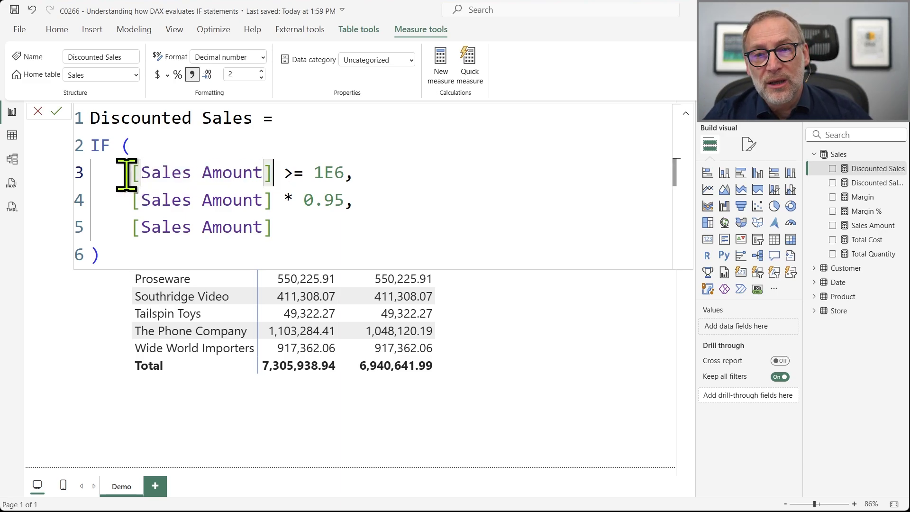
{"action": "left_click_drag", "start_coordinate": [127, 174], "coordinate": [272, 173]}
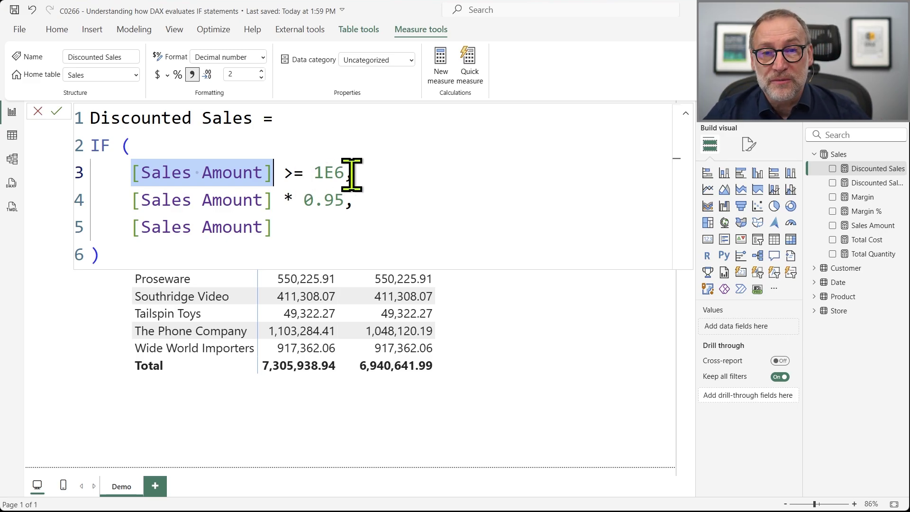
{"action": "left_click_drag", "start_coordinate": [353, 174], "coordinate": [126, 172]}
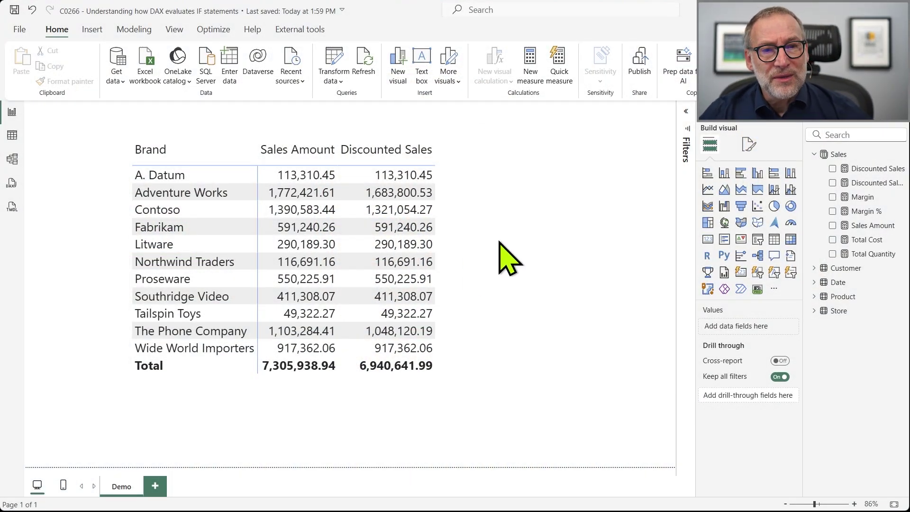
Step: Record the brand table's refresh in Performance analyzer
{"action": "left_click", "coordinate": [472, 233]}
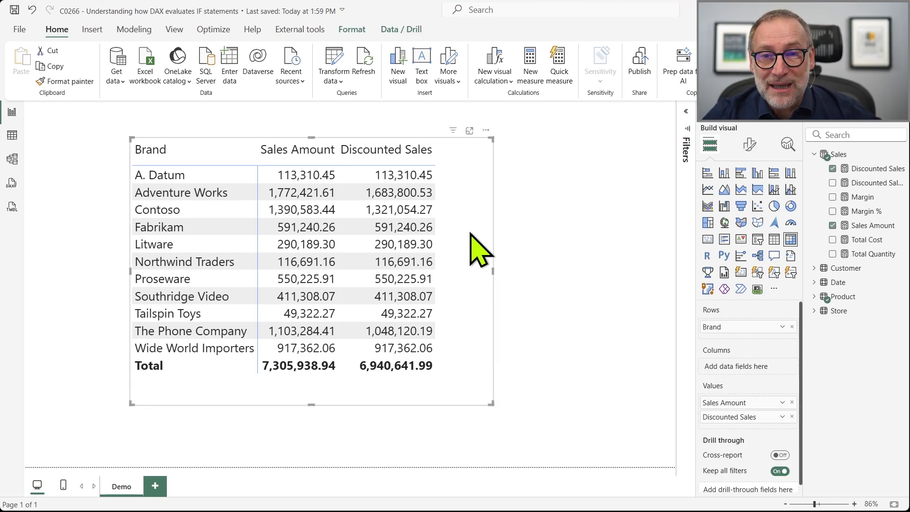
{"action": "left_click", "coordinate": [529, 239]}
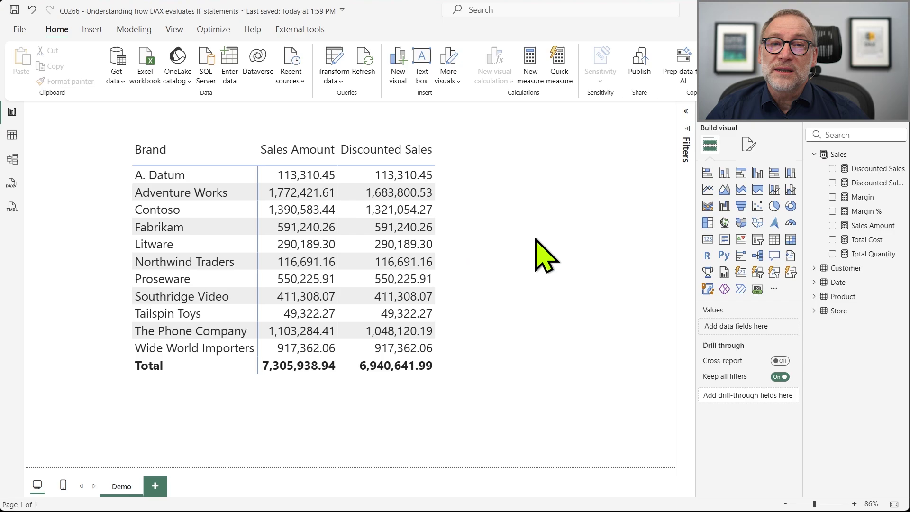
{"action": "left_click", "coordinate": [483, 225]}
{"action": "left_click", "coordinate": [213, 29]}
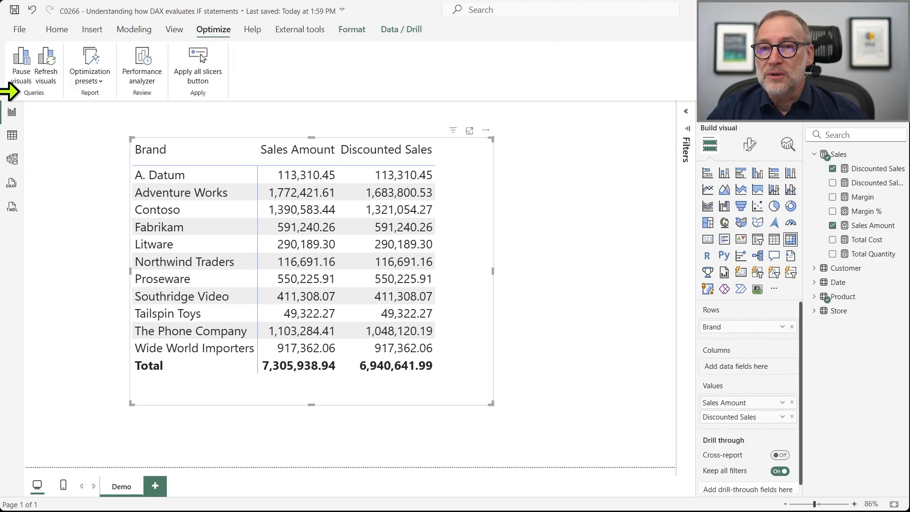
{"action": "left_click", "coordinate": [144, 71]}
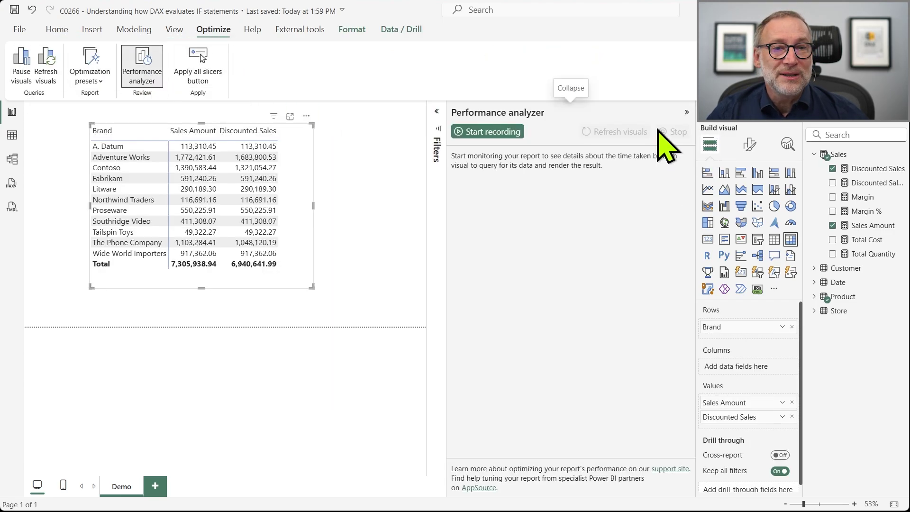
{"action": "left_click", "coordinate": [493, 131]}
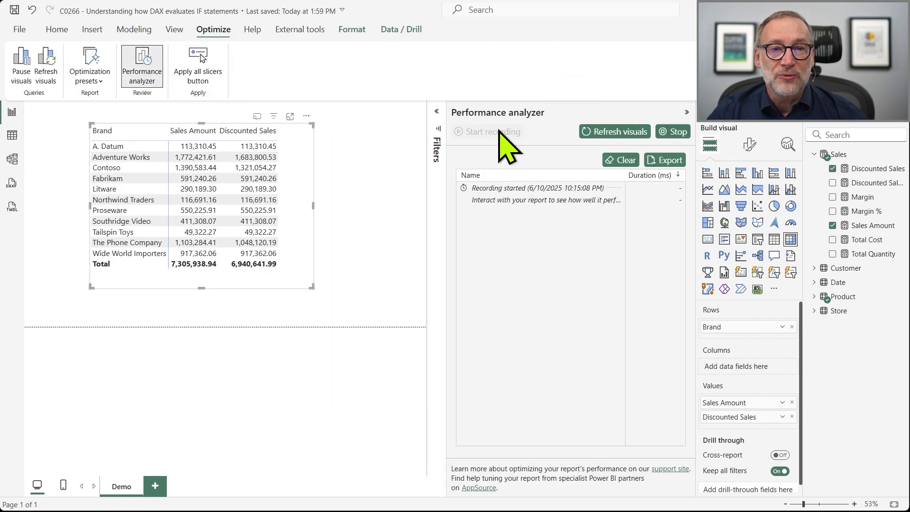
{"action": "left_click", "coordinate": [613, 131]}
Step: Copy the Matrix visual's DAX query and paste it into DAX Studio
{"action": "left_click", "coordinate": [464, 212]}
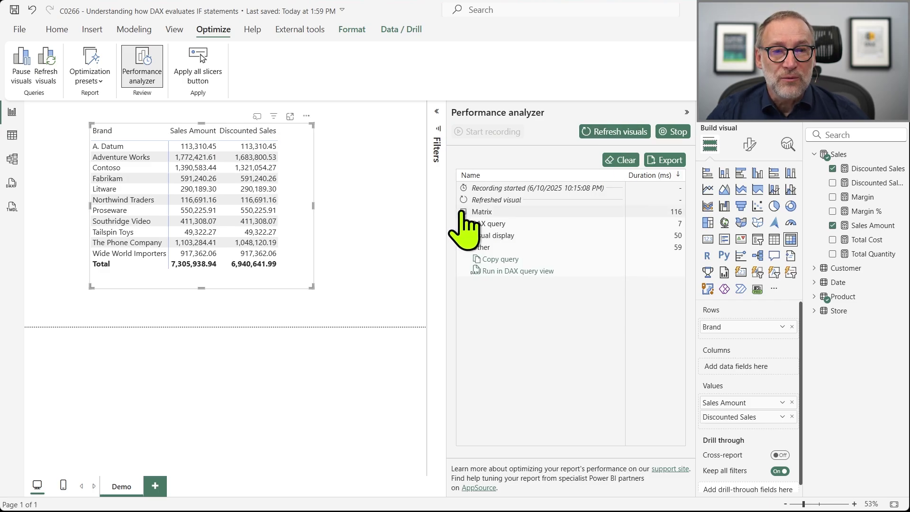
{"action": "left_click", "coordinate": [463, 211]}
{"action": "left_click", "coordinate": [463, 211]}
{"action": "left_click", "coordinate": [498, 261]}
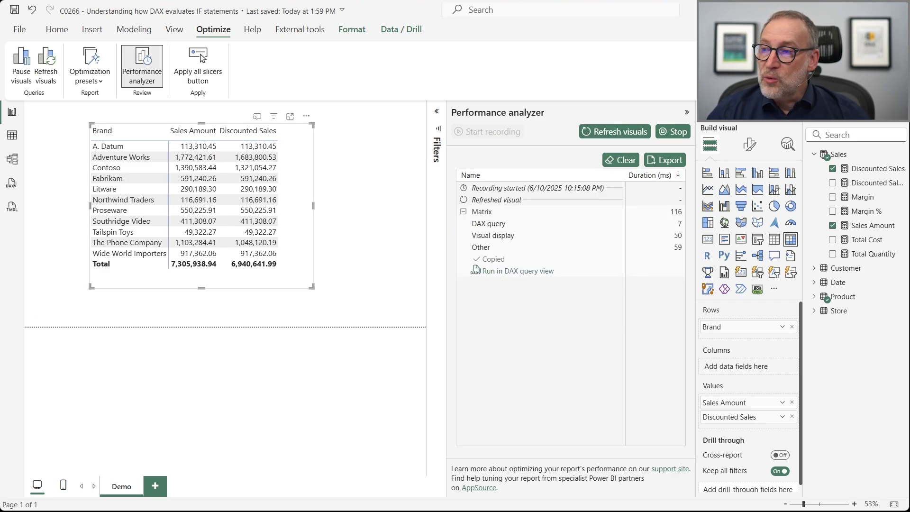
{"action": "key", "text": "alt+Tab"}
{"action": "key", "text": "ctrl+v"}
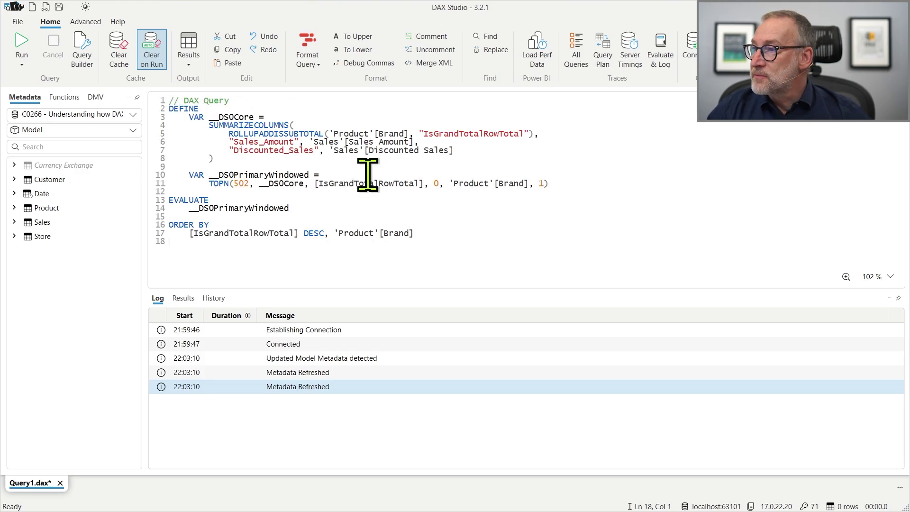
Step: Delete the DEFINE header and TOPN/ORDER BY code, and add EVALUATE above SUMMARIZECOLUMNS
{"action": "scroll", "coordinate": [367, 164], "scroll_direction": "up", "scroll_amount": 4}
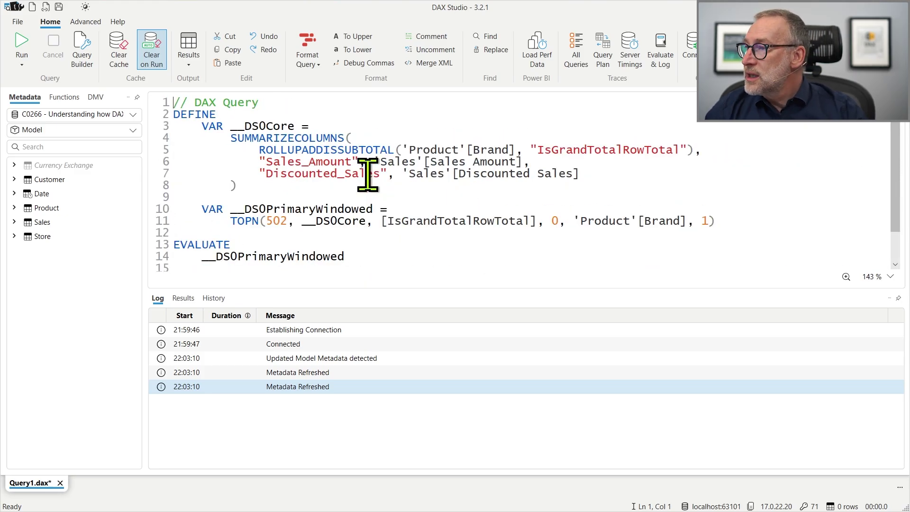
{"action": "key", "text": "shift+Down"}
{"action": "key", "text": "shift+Down"}
{"action": "key", "text": "shift+Down"}
{"action": "key", "text": "Delete"}
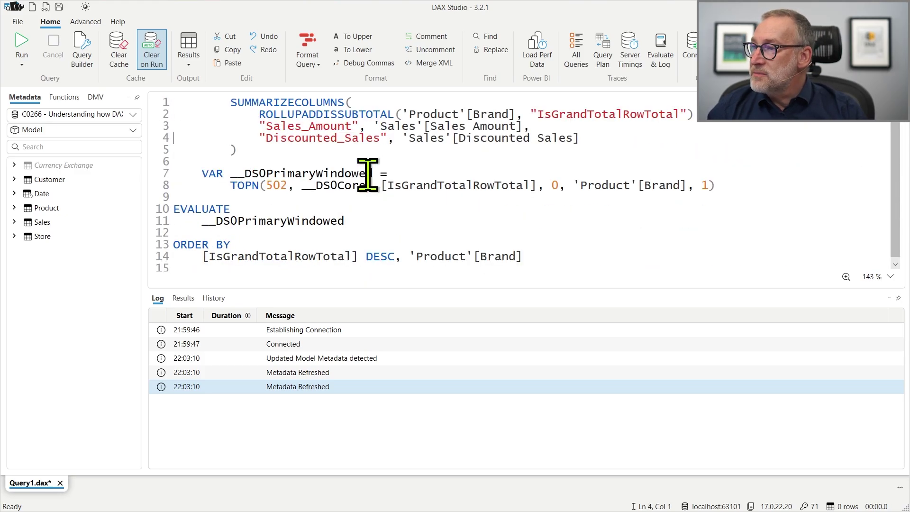
{"action": "key", "text": "ctrl+shift+End"}
{"action": "key", "text": "Delete"}
{"action": "key", "text": "ctrl+Home"}
{"action": "key", "text": "Return"}
{"action": "key", "text": "Up"}
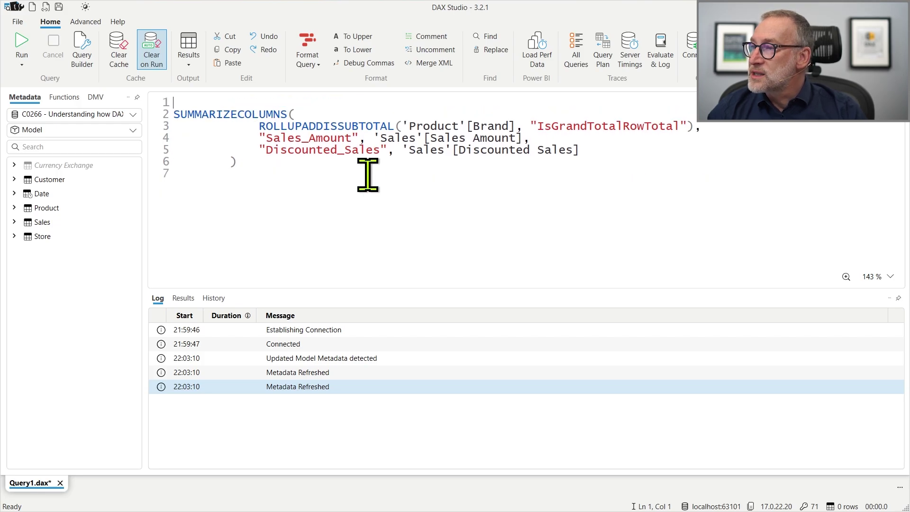
{"action": "type", "text": "EVALUAE"}
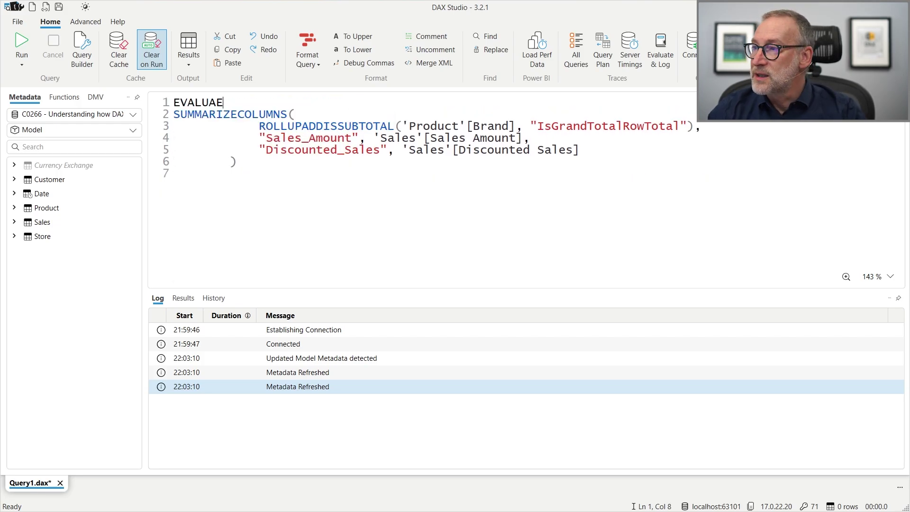
{"action": "key", "text": "BackSpace"}
{"action": "type", "text": "TE"}
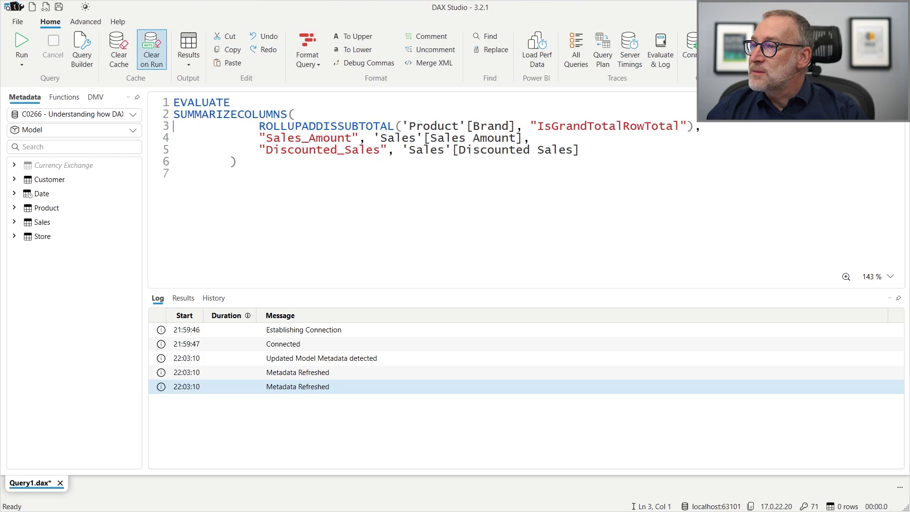
Step: Format the query with F6 and turn on Server Timings
{"action": "key", "text": "shift+End"}
{"action": "key", "text": "Down"}
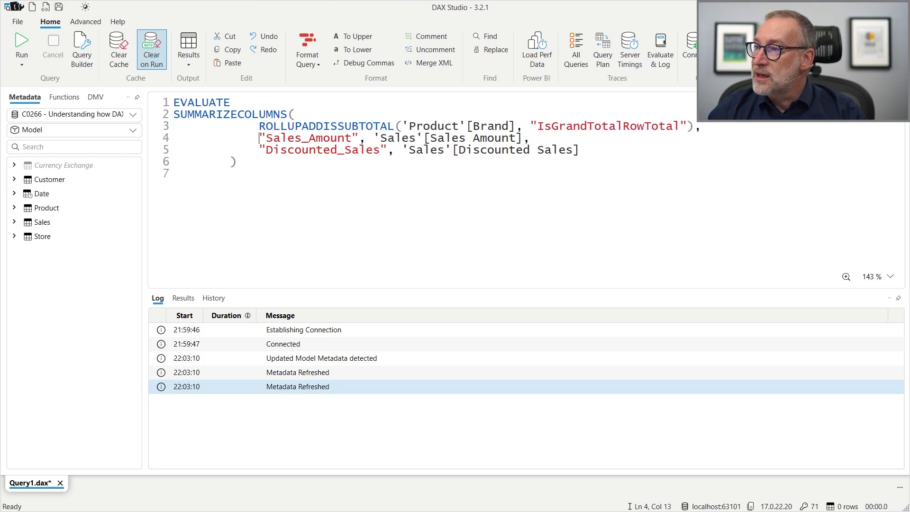
{"action": "key", "text": "Home"}
{"action": "key", "text": "shift+End"}
{"action": "key", "text": "Down"}
{"action": "key", "text": "Home"}
{"action": "key", "text": "shift+End"}
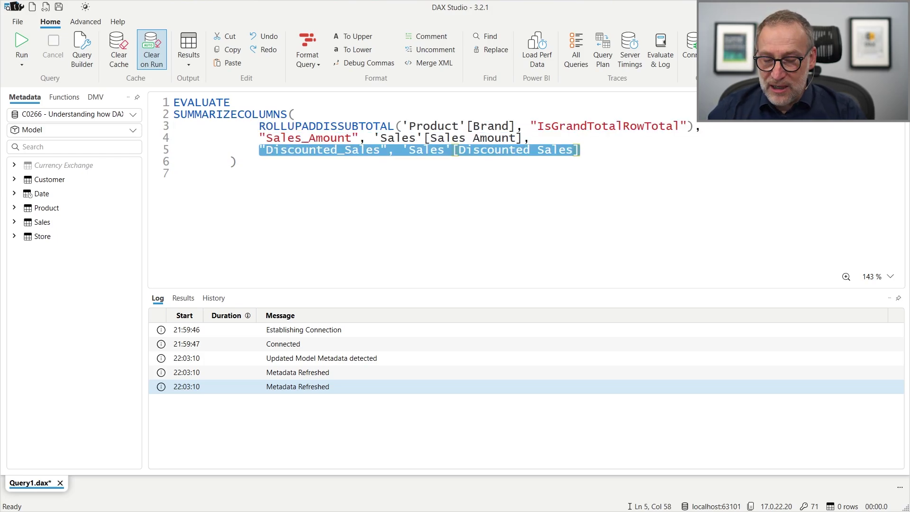
{"action": "key", "text": "Up"}
{"action": "key", "text": "F6"}
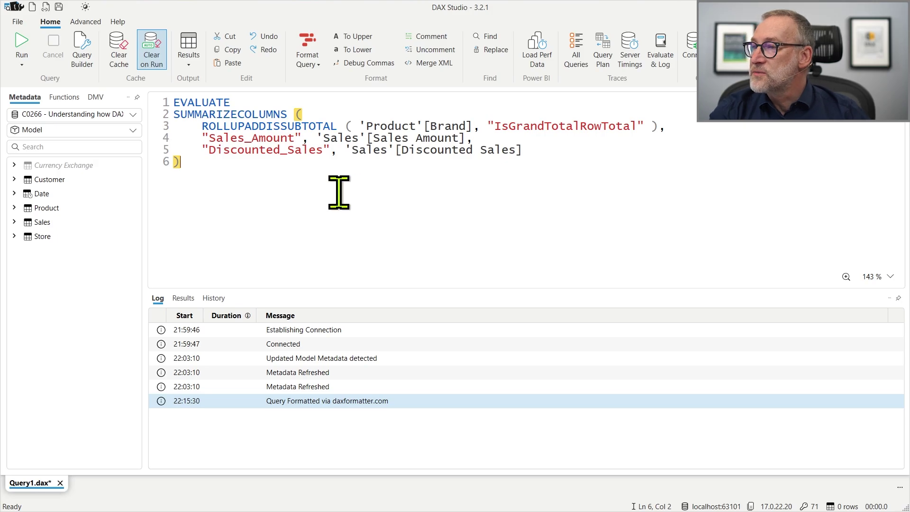
{"action": "left_click", "coordinate": [631, 54]}
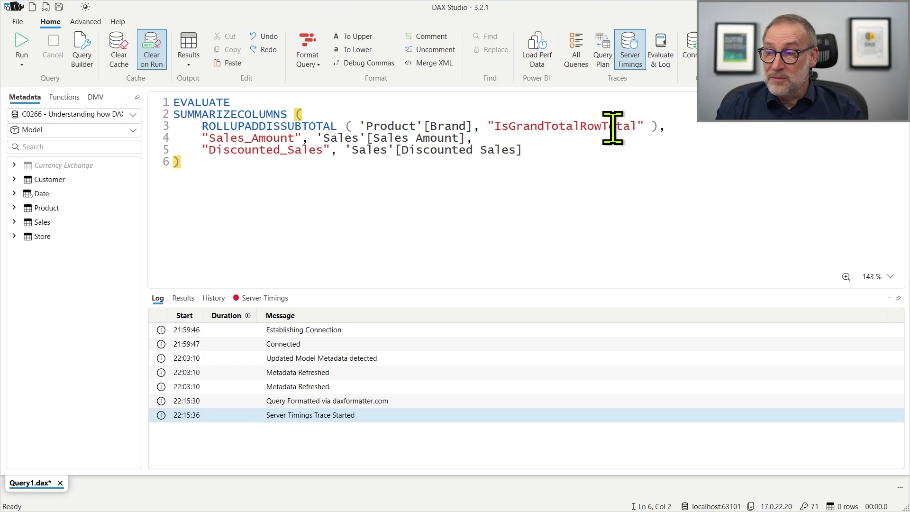
Step: Run the query and show Server Timings in the stacked layout
{"action": "key", "text": "F5"}
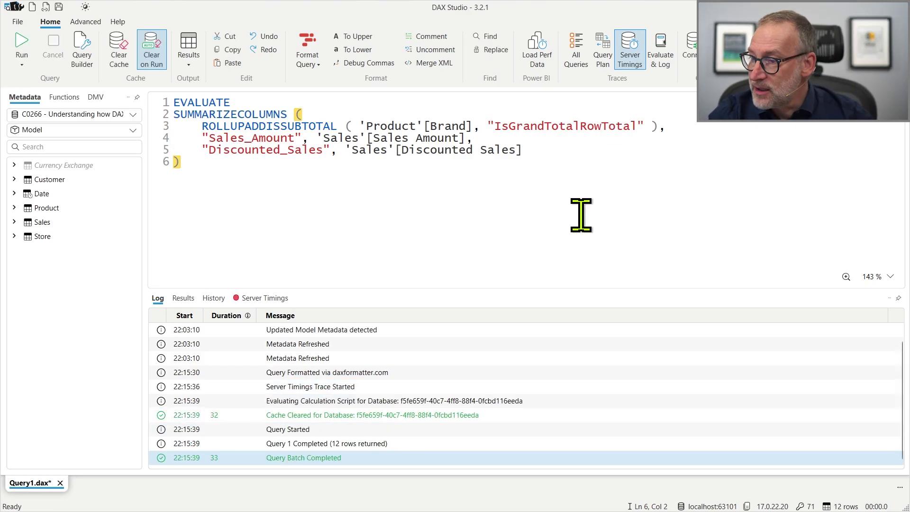
{"action": "left_click", "coordinate": [265, 298]}
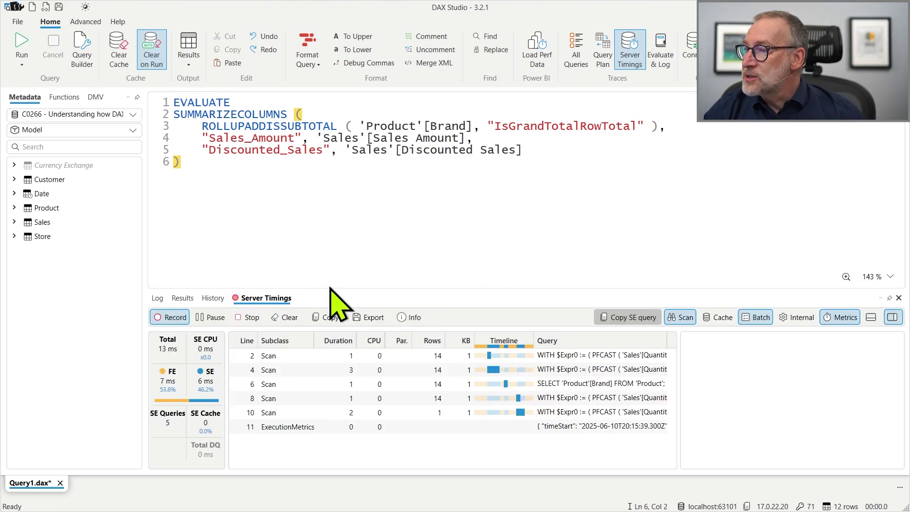
{"action": "left_click_drag", "start_coordinate": [329, 290], "coordinate": [329, 190]}
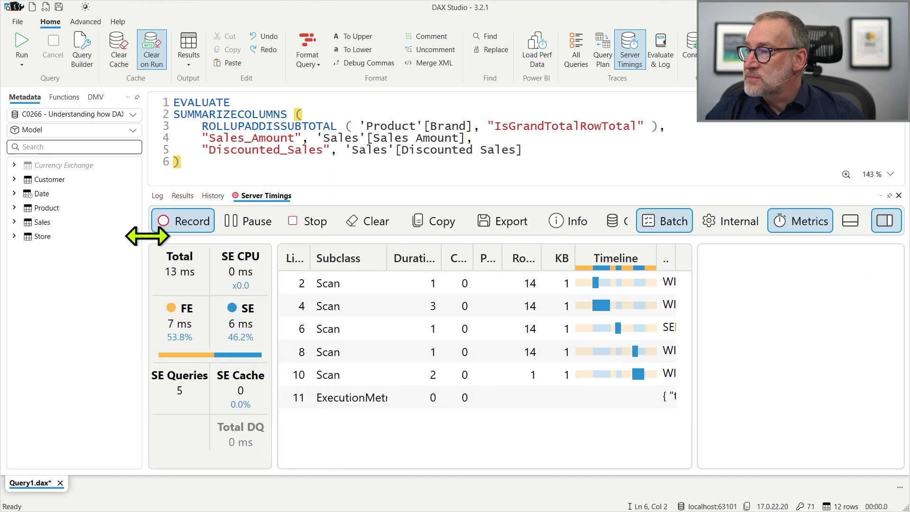
{"action": "left_click", "coordinate": [849, 232]}
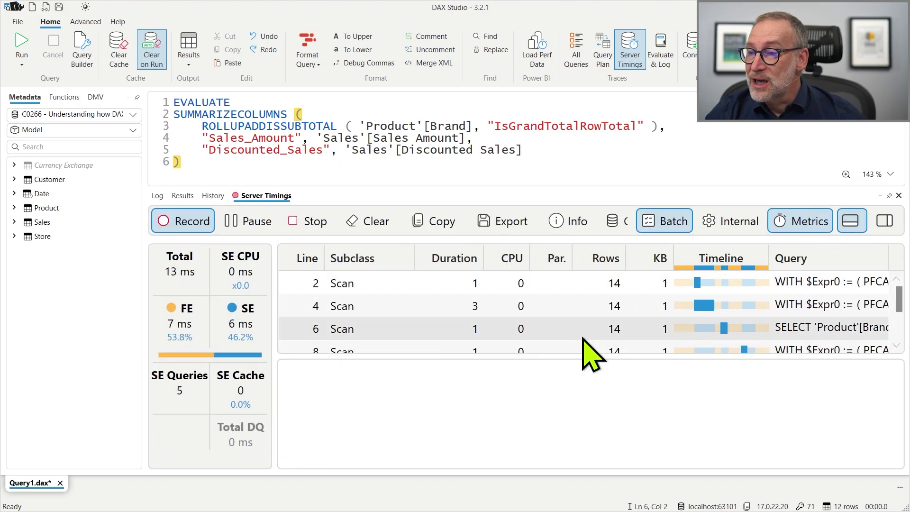
{"action": "left_click_drag", "start_coordinate": [565, 356], "coordinate": [567, 321]}
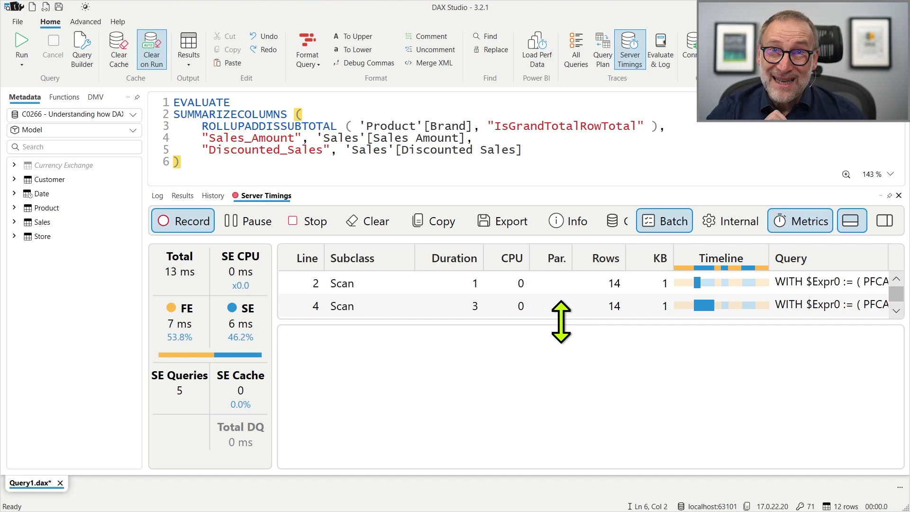
Step: Read the first scan's xmSQL: Quantity times Net Price summed by 'Product'[Brand]
{"action": "left_click", "coordinate": [393, 283]}
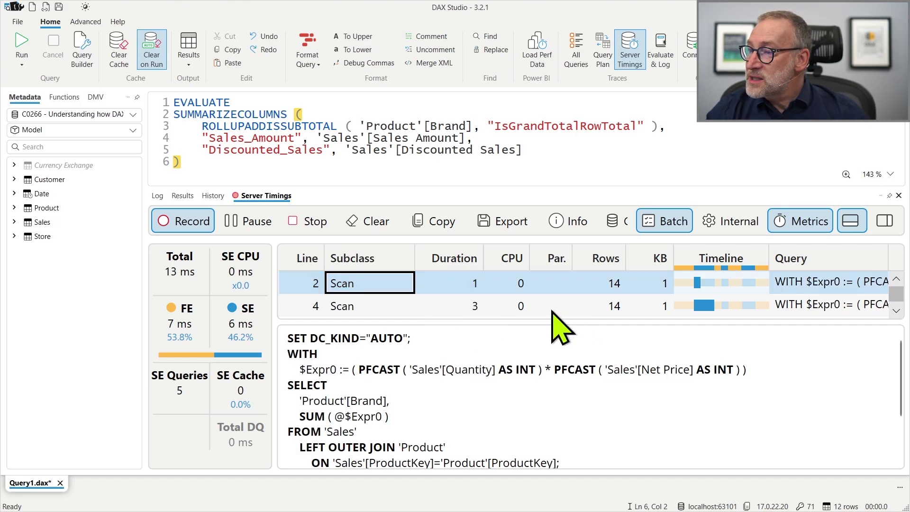
{"action": "left_click_drag", "start_coordinate": [289, 370], "coordinate": [742, 366]}
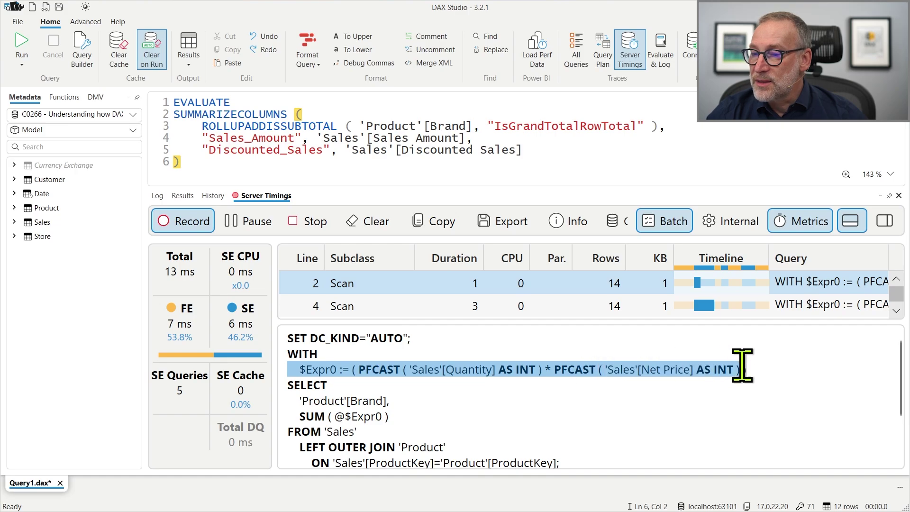
{"action": "left_click_drag", "start_coordinate": [288, 401], "coordinate": [391, 401]}
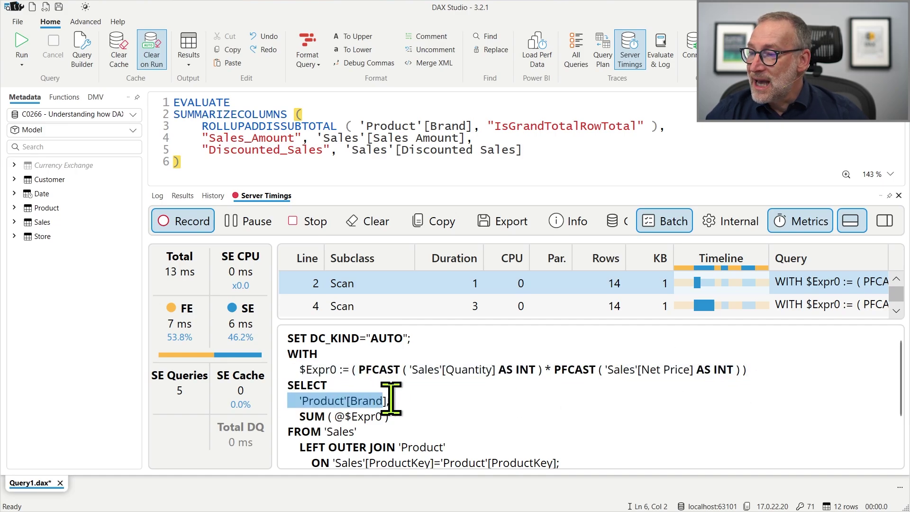
{"action": "scroll", "coordinate": [400, 401], "scroll_direction": "down", "scroll_amount": 1}
{"action": "left_click_drag", "start_coordinate": [289, 402], "coordinate": [503, 418]}
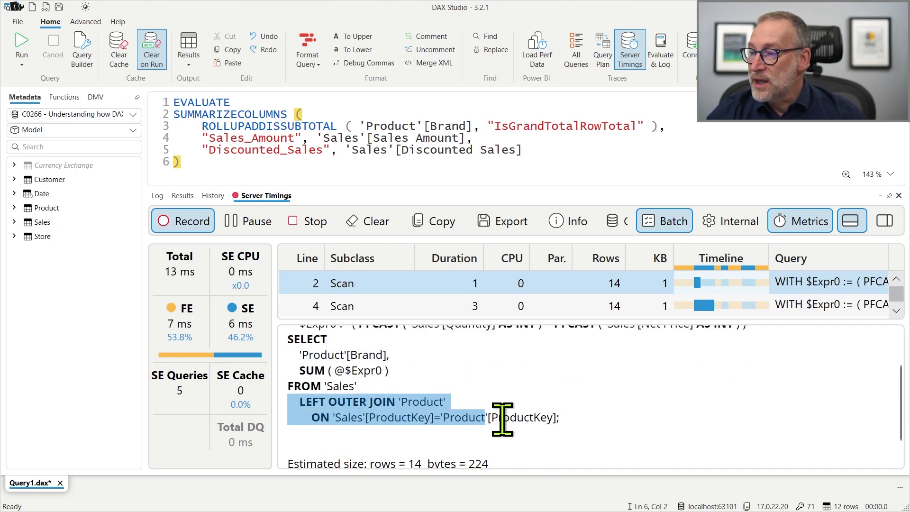
{"action": "left_click", "coordinate": [396, 384]}
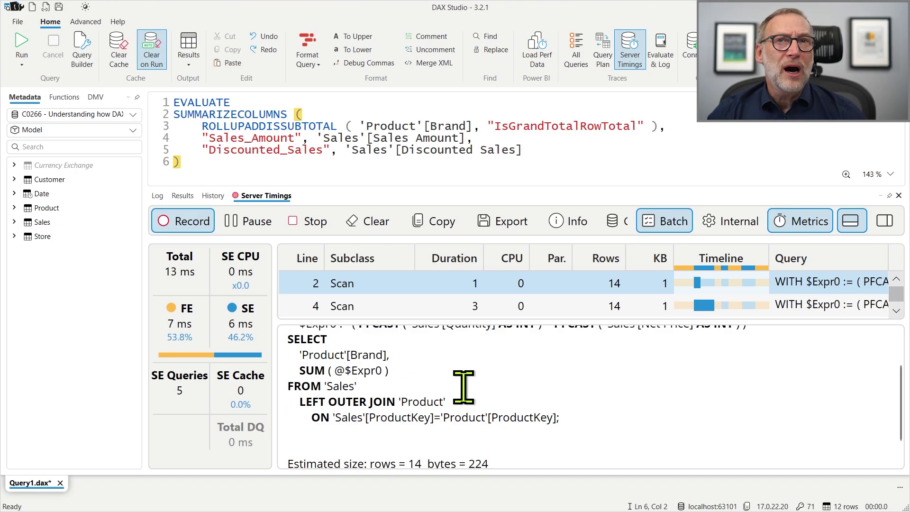
{"action": "scroll", "coordinate": [467, 388], "scroll_direction": "up", "scroll_amount": 1}
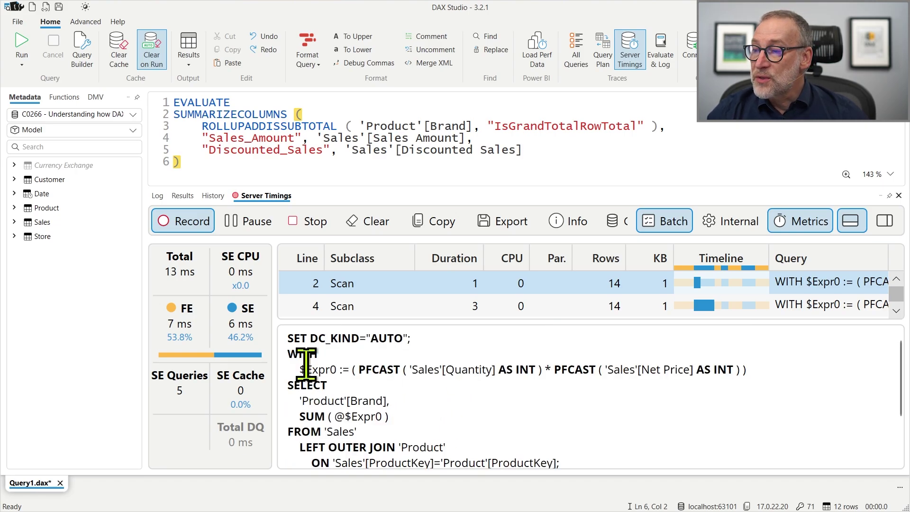
{"action": "left_click_drag", "start_coordinate": [306, 369], "coordinate": [375, 429]}
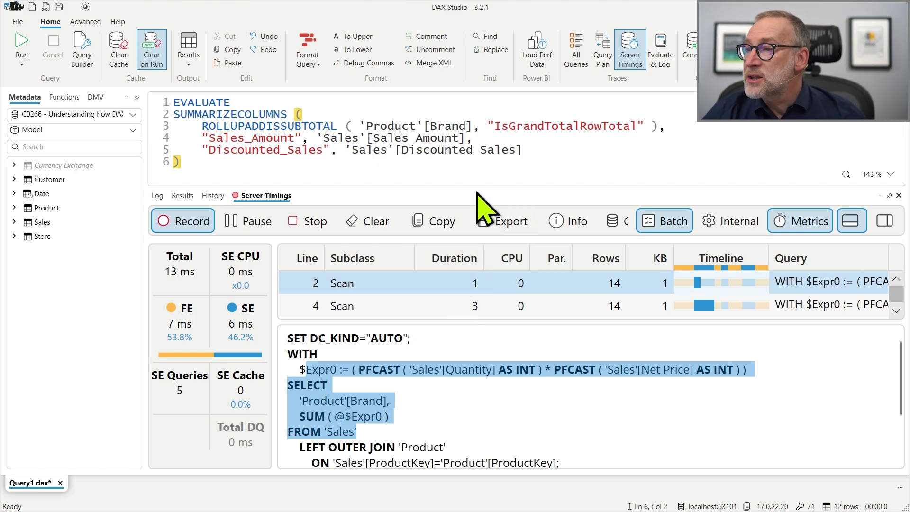
{"action": "left_click_drag", "start_coordinate": [477, 189], "coordinate": [481, 136]}
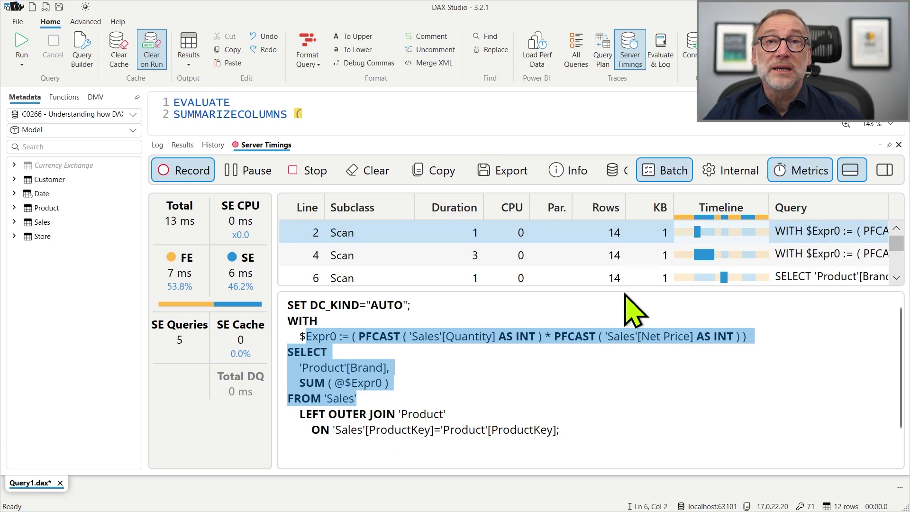
Step: Inspect the line-4 scan query: $Expr0 calculation, Brand grouping and WHERE brand filter
{"action": "left_click", "coordinate": [551, 255]}
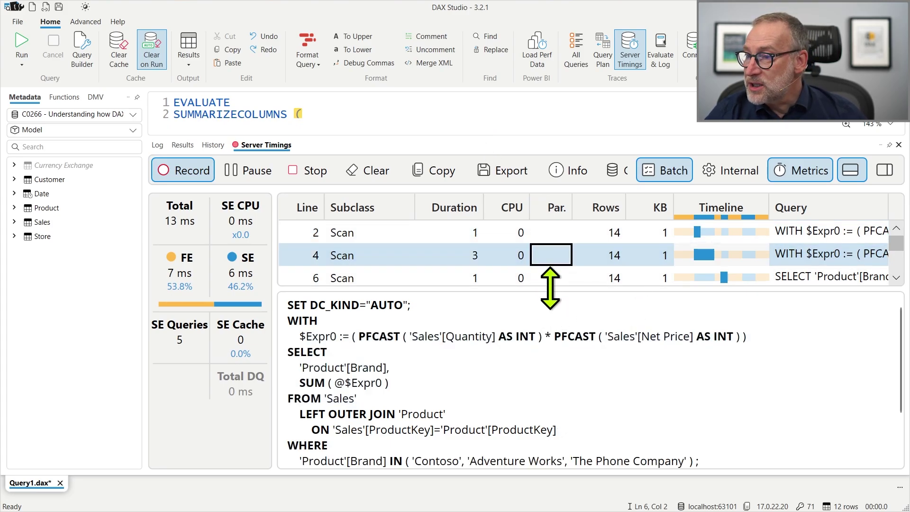
{"action": "left_click_drag", "start_coordinate": [548, 284], "coordinate": [549, 260]}
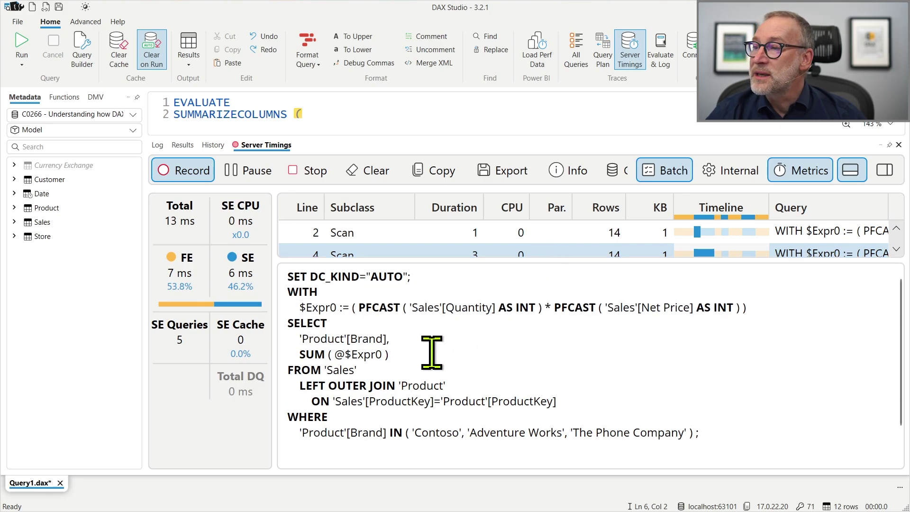
{"action": "left_click_drag", "start_coordinate": [431, 332], "coordinate": [302, 338]}
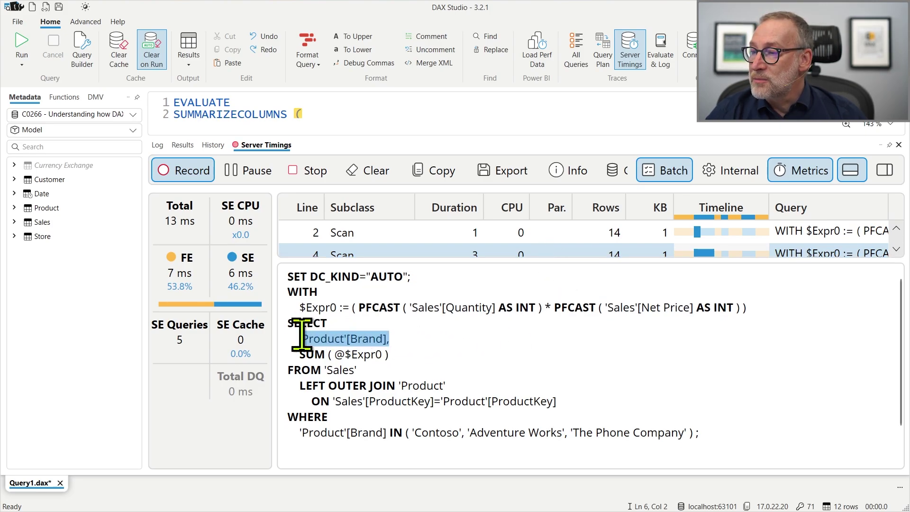
{"action": "left_click_drag", "start_coordinate": [406, 356], "coordinate": [300, 345]}
{"action": "left_click_drag", "start_coordinate": [285, 307], "coordinate": [685, 307]}
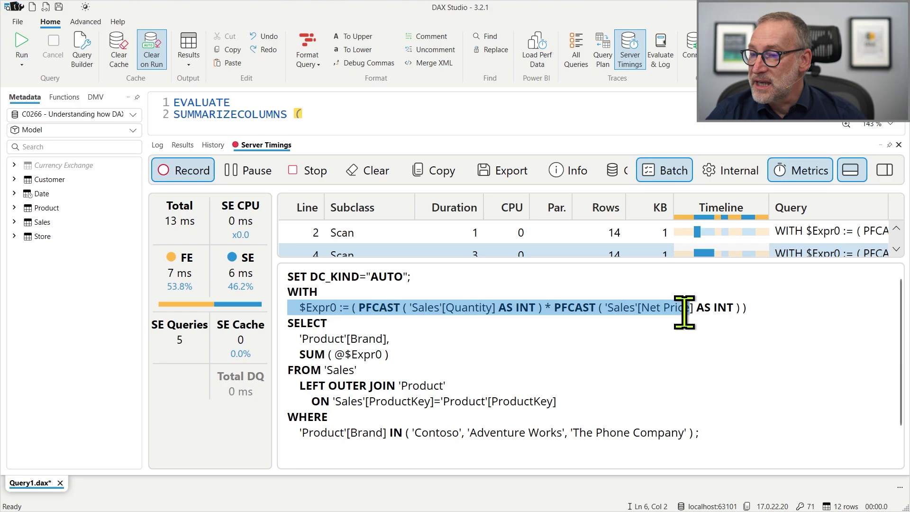
{"action": "left_click_drag", "start_coordinate": [290, 433], "coordinate": [713, 431]}
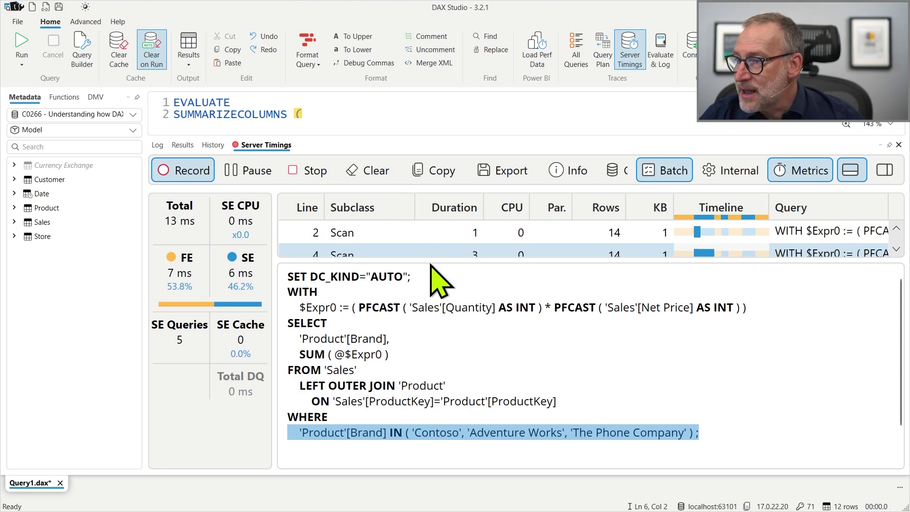
Step: Step through the scans on lines 6, 8 and 10, reading their WITH expressions and Brand IN filters
{"action": "left_click_drag", "start_coordinate": [429, 264], "coordinate": [426, 298]}
{"action": "left_click", "coordinate": [384, 278]}
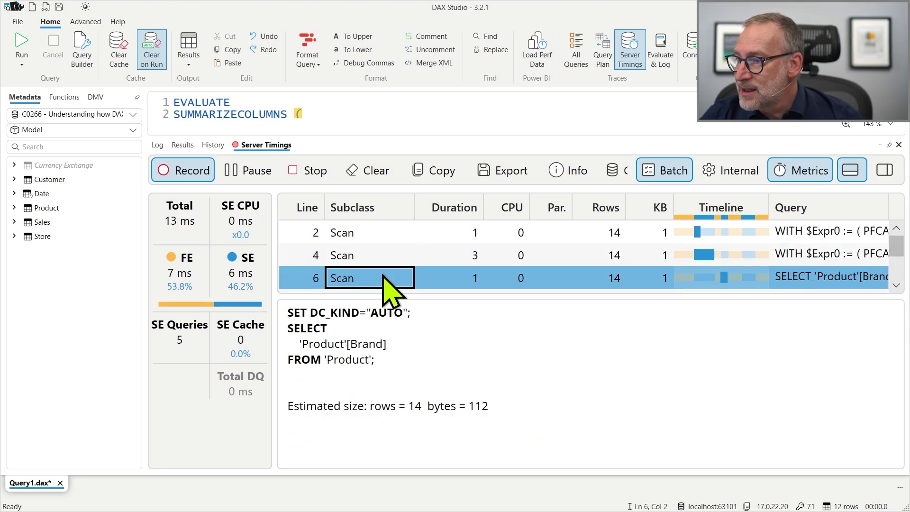
{"action": "scroll", "coordinate": [403, 275], "scroll_direction": "down", "scroll_amount": 1}
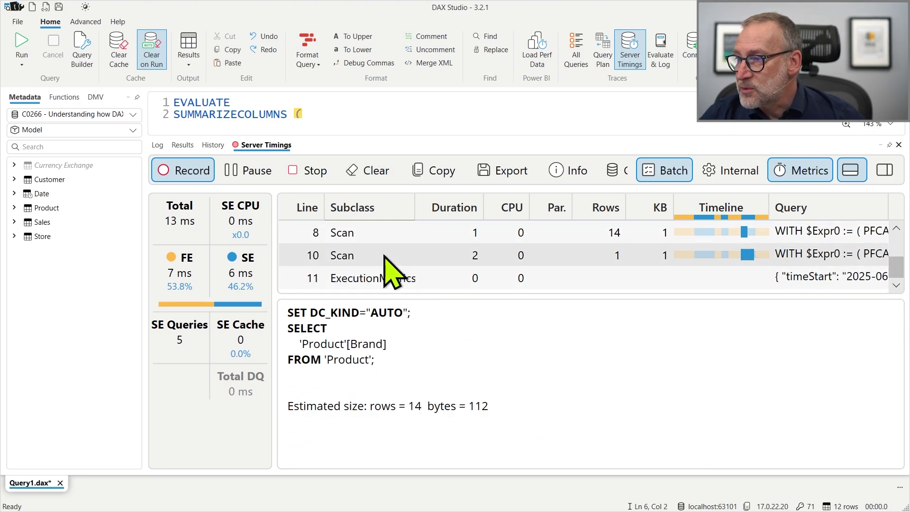
{"action": "left_click", "coordinate": [355, 233]}
{"action": "scroll", "coordinate": [501, 420], "scroll_direction": "down", "scroll_amount": 1}
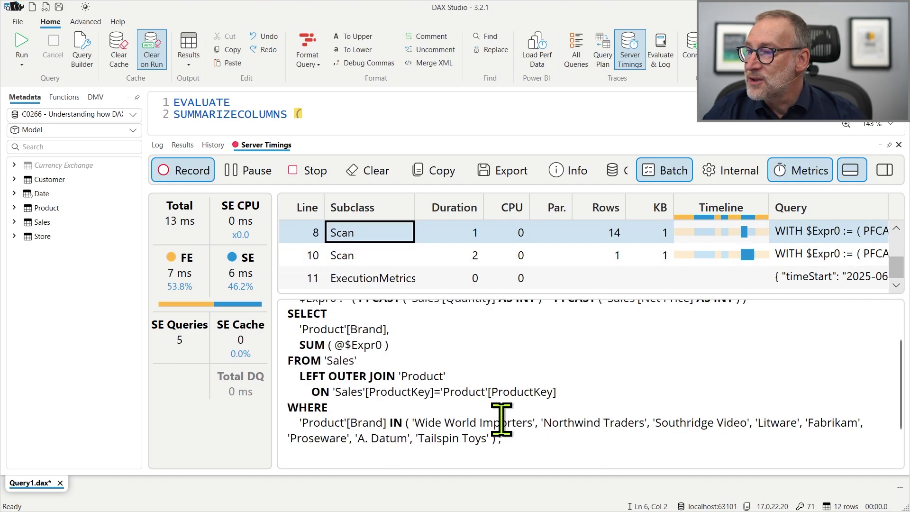
{"action": "scroll", "coordinate": [501, 420], "scroll_direction": "up", "scroll_amount": 1}
{"action": "left_click_drag", "start_coordinate": [488, 295], "coordinate": [486, 266]}
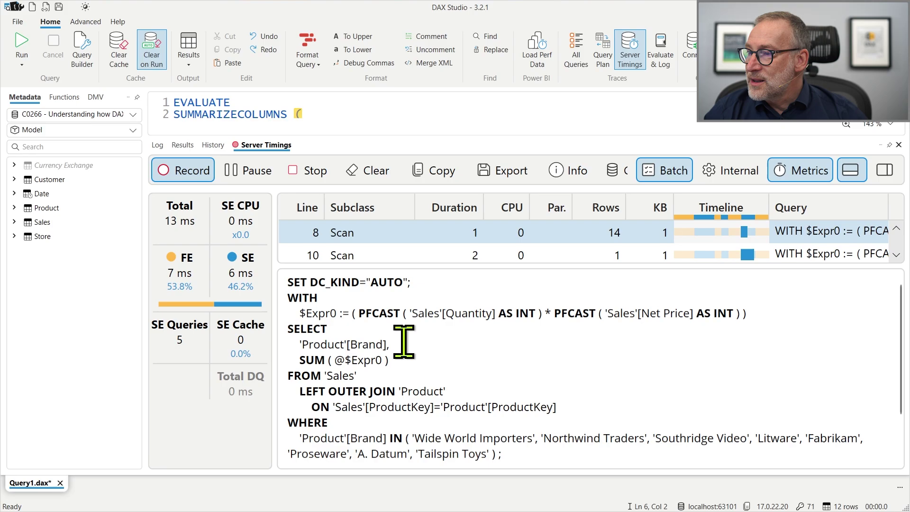
{"action": "left_click_drag", "start_coordinate": [285, 291], "coordinate": [396, 347]}
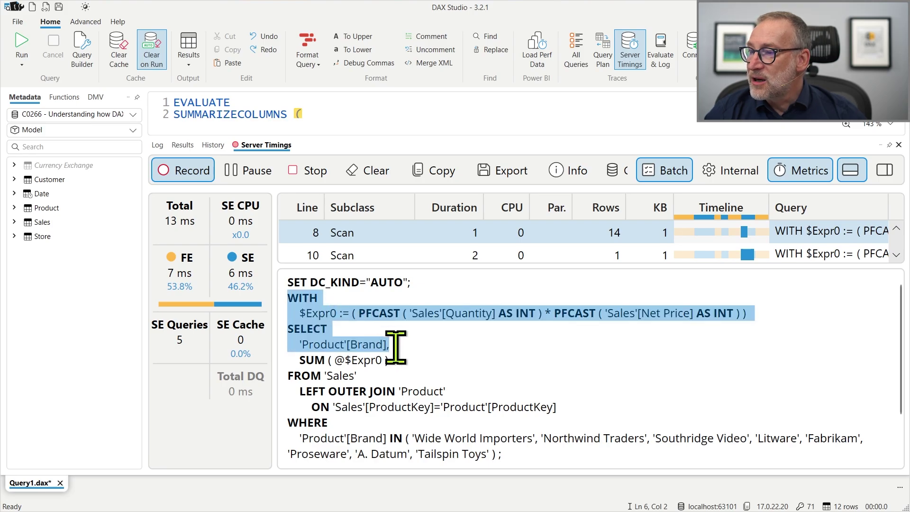
{"action": "left_click_drag", "start_coordinate": [289, 433], "coordinate": [536, 450]}
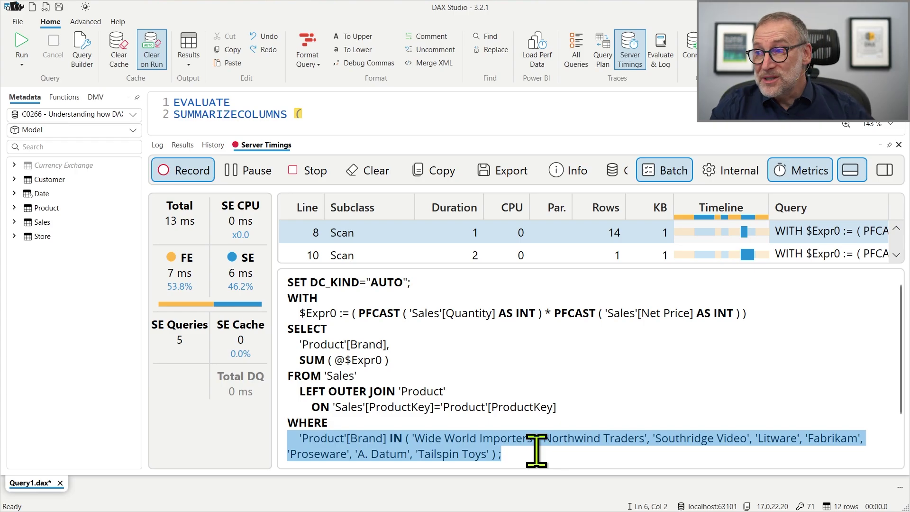
{"action": "left_click", "coordinate": [495, 257]}
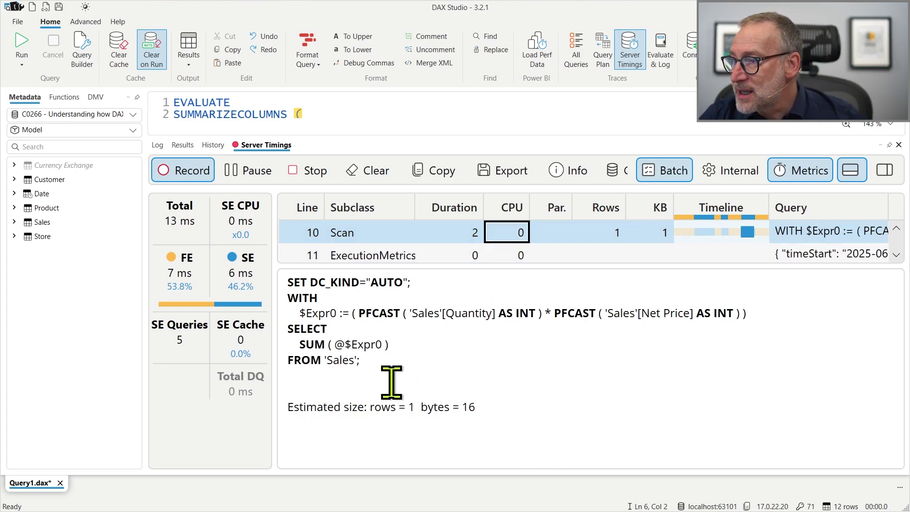
Step: Review the scan 10 query text and enlarge the timings grid to list more scans
{"action": "left_click_drag", "start_coordinate": [374, 361], "coordinate": [239, 278]}
{"action": "left_click", "coordinate": [450, 358]}
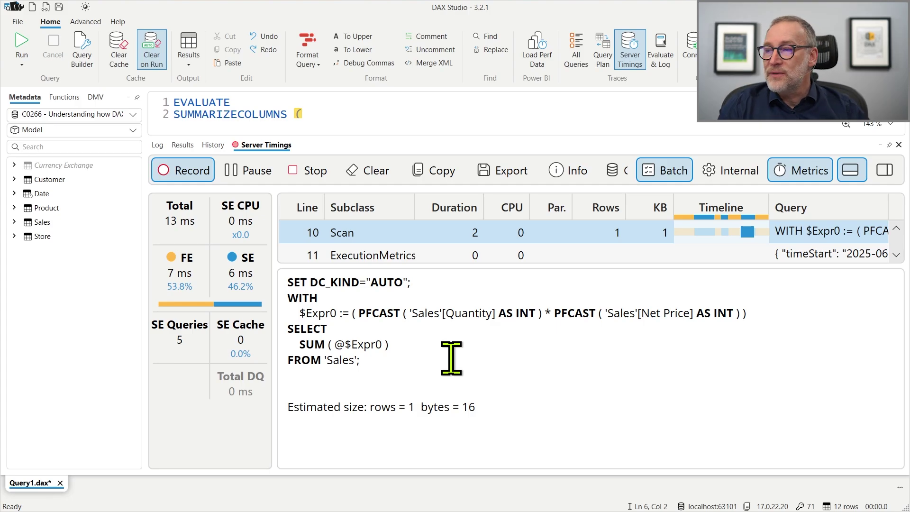
{"action": "left_click_drag", "start_coordinate": [292, 308], "coordinate": [379, 361]}
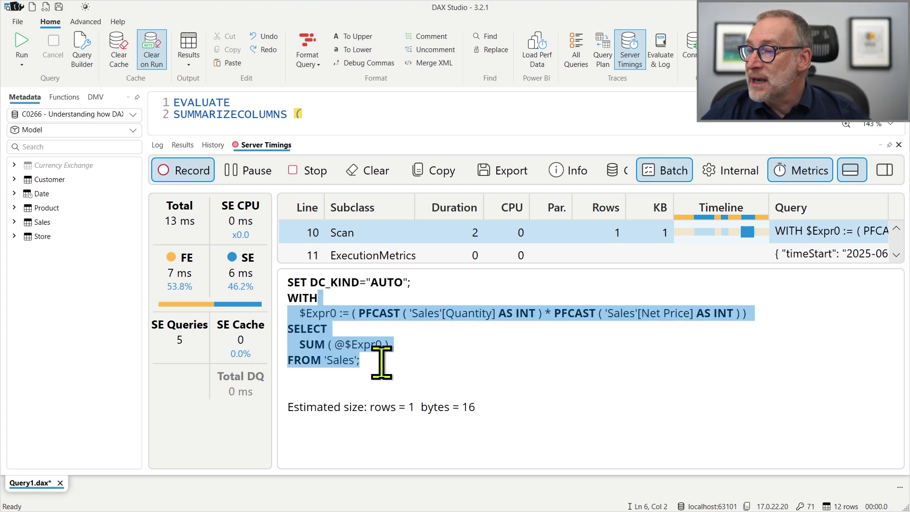
{"action": "left_click", "coordinate": [442, 341]}
{"action": "left_click_drag", "start_coordinate": [457, 264], "coordinate": [457, 326]}
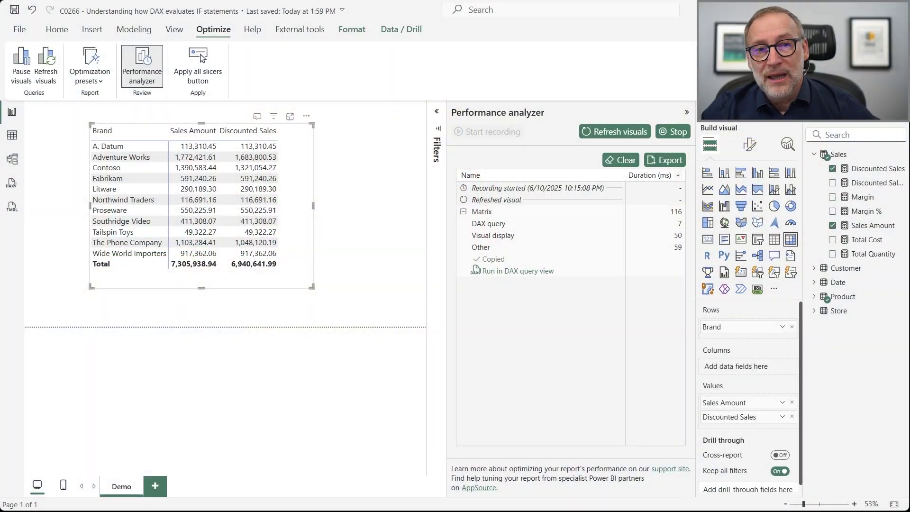
Step: Open the Discounted Sales formula and collapse Performance analyzer, with the caret after the measure name
{"action": "left_click", "coordinate": [386, 221]}
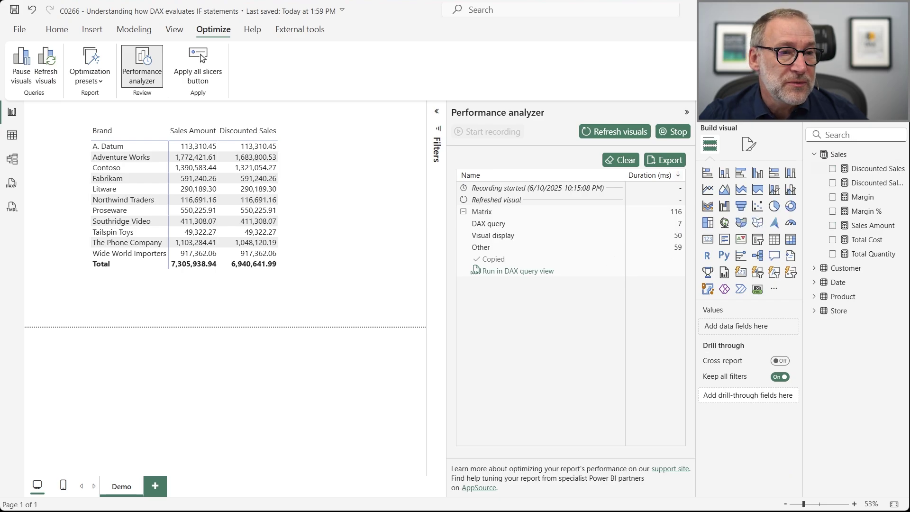
{"action": "left_click", "coordinate": [853, 169]}
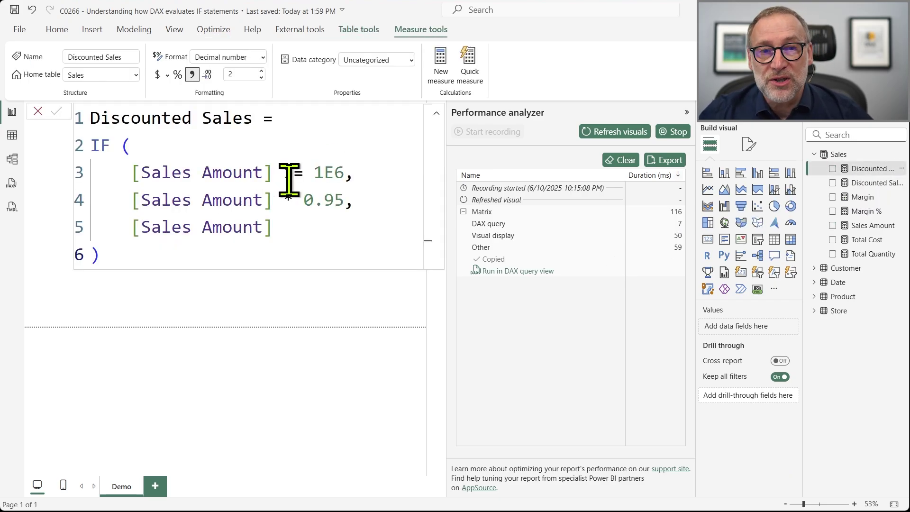
{"action": "left_click", "coordinate": [686, 114]}
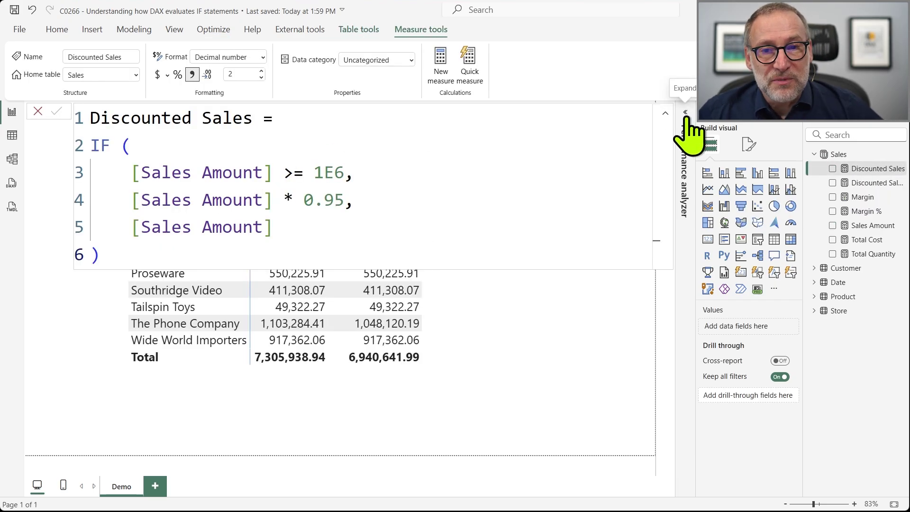
{"action": "left_click", "coordinate": [356, 192]}
{"action": "key", "text": "Home"}
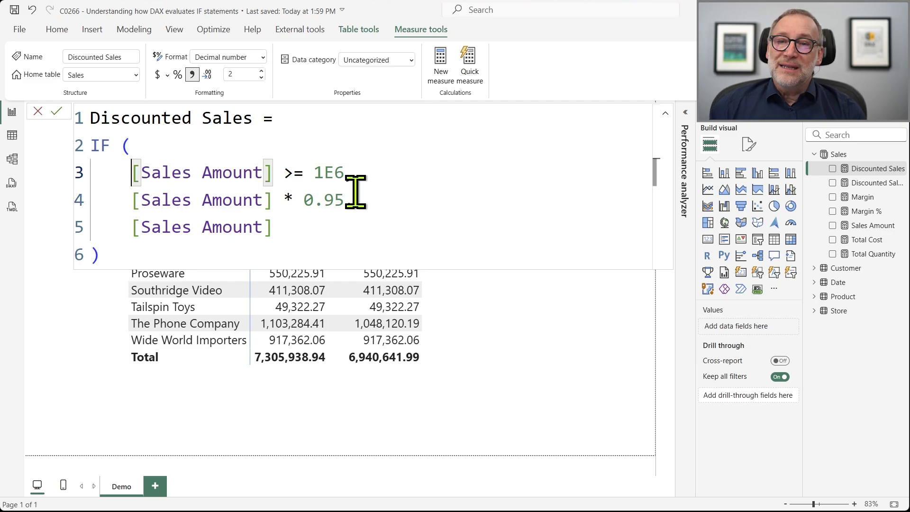
{"action": "key", "text": "ctrl+shift+Right"}
{"action": "key", "text": "ctrl+shift+Right"}
{"action": "key", "text": "ctrl+shift+Right"}
{"action": "key", "text": "ctrl+c"}
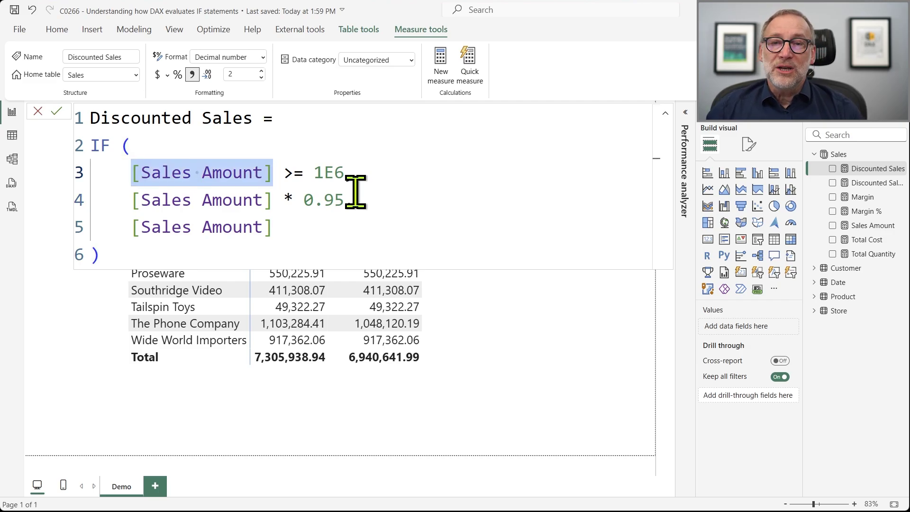
{"action": "key", "text": "ctrl+Home"}
{"action": "key", "text": "End"}
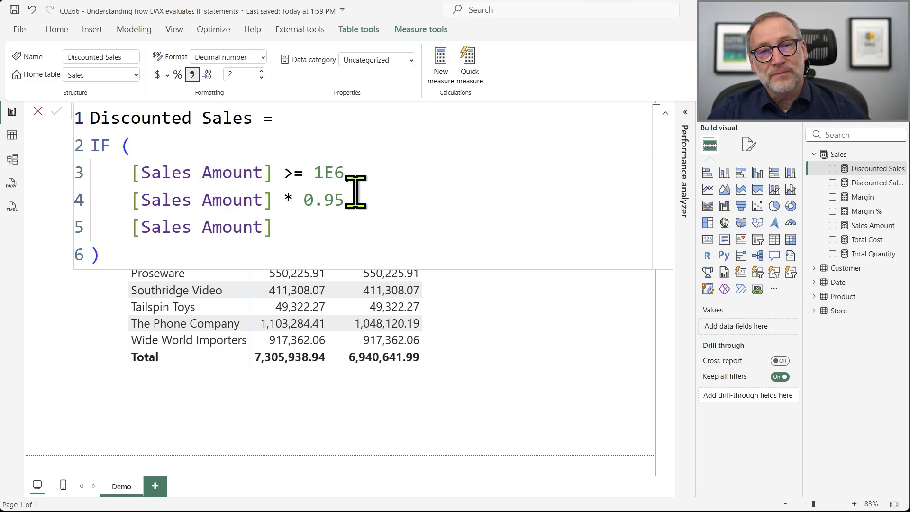
Step: Insert 'VAR SalesAmount = [Sales Amount]' and a RETURN line after the measure name
{"action": "key", "text": "shift+Return"}
{"action": "type", "text": "VAR Sa"}
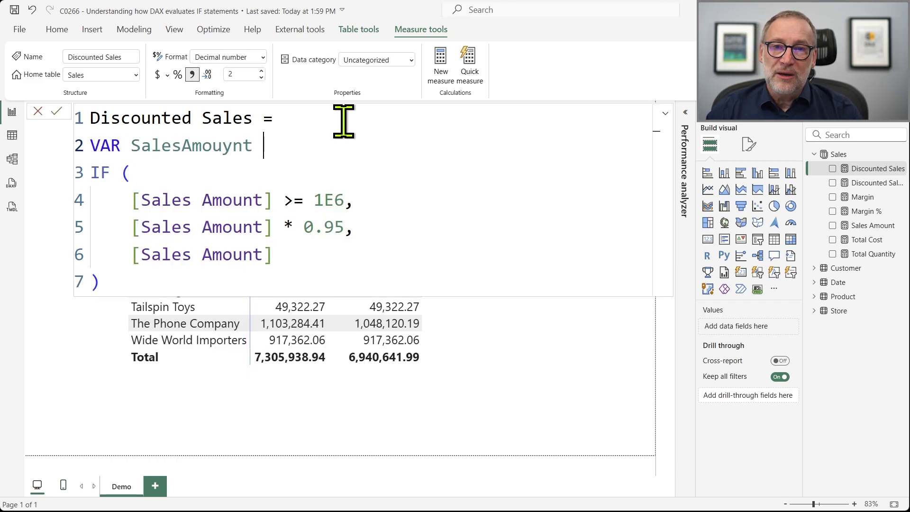
{"action": "type", "text": "lesAmount ="}
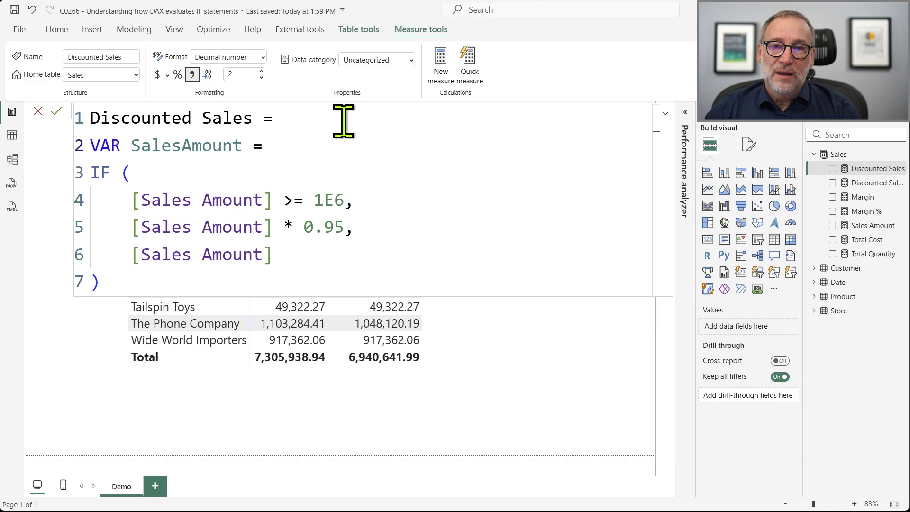
{"action": "key", "text": "ctrl+v"}
{"action": "key", "text": "shift+Return"}
{"action": "type", "text": "RETURN"}
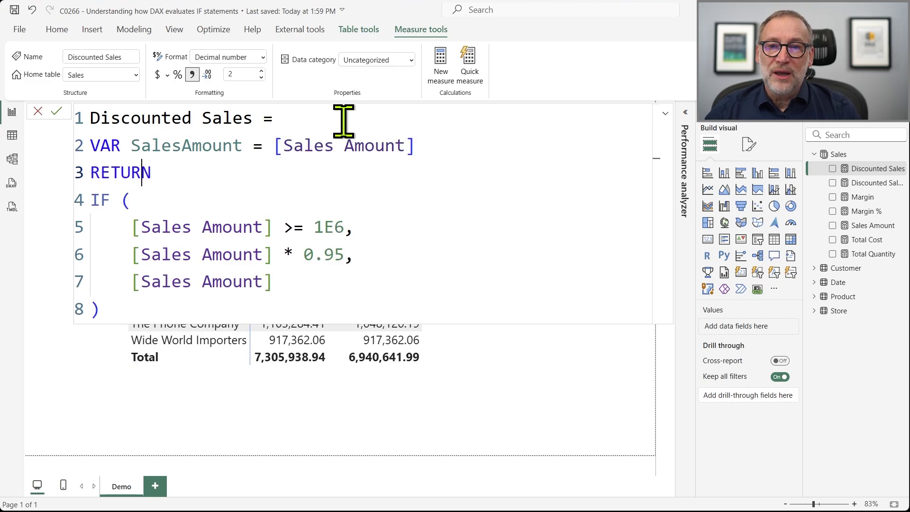
Step: Replace the [Sales Amount] references on lines 5, 6 and 7 with SalesAmount
{"action": "key", "text": "Down"}
{"action": "key", "text": "Down"}
{"action": "key", "text": "ctrl+shift+Right"}
{"action": "key", "text": "ctrl+shift+Right"}
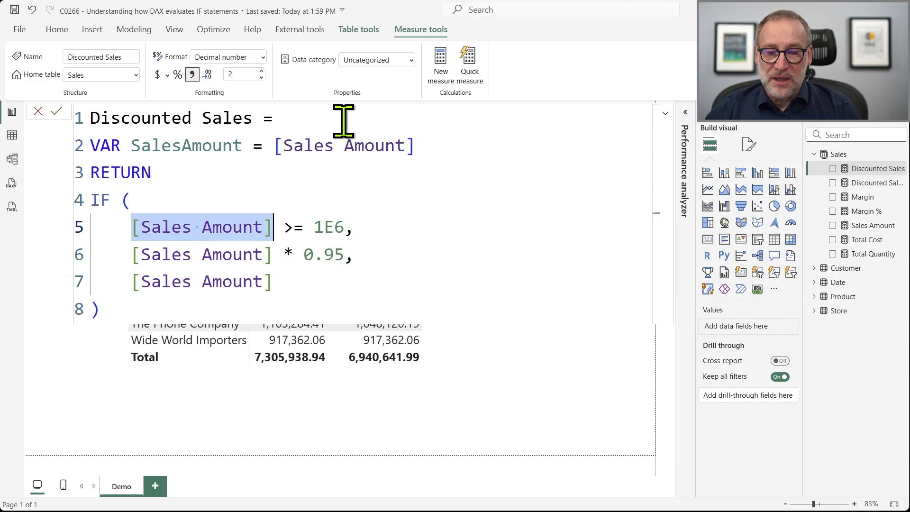
{"action": "type", "text": "Sales"}
{"action": "key", "text": "Down"}
{"action": "key", "text": "Down"}
{"action": "key", "text": "Down"}
{"action": "key", "text": "Down"}
{"action": "key", "text": "Down"}
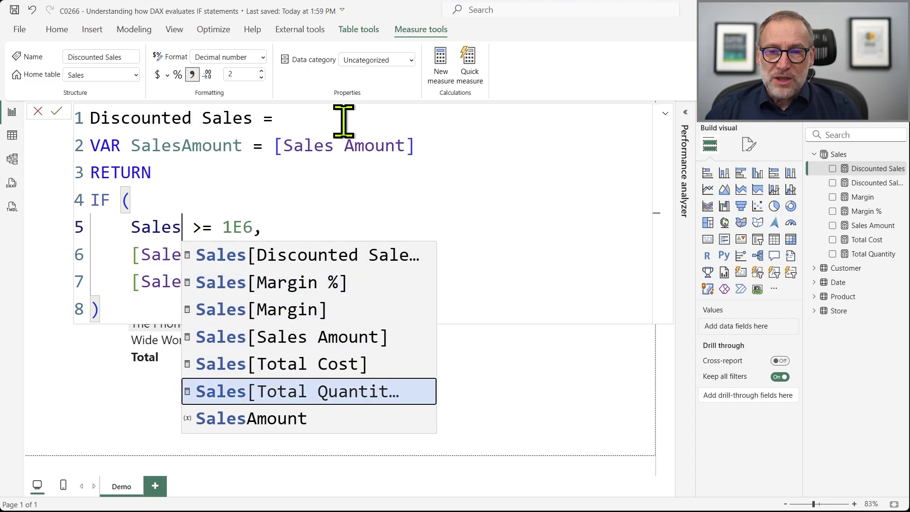
{"action": "key", "text": "Down"}
{"action": "key", "text": "Tab"}
{"action": "key", "text": "Down"}
{"action": "key", "text": "Home"}
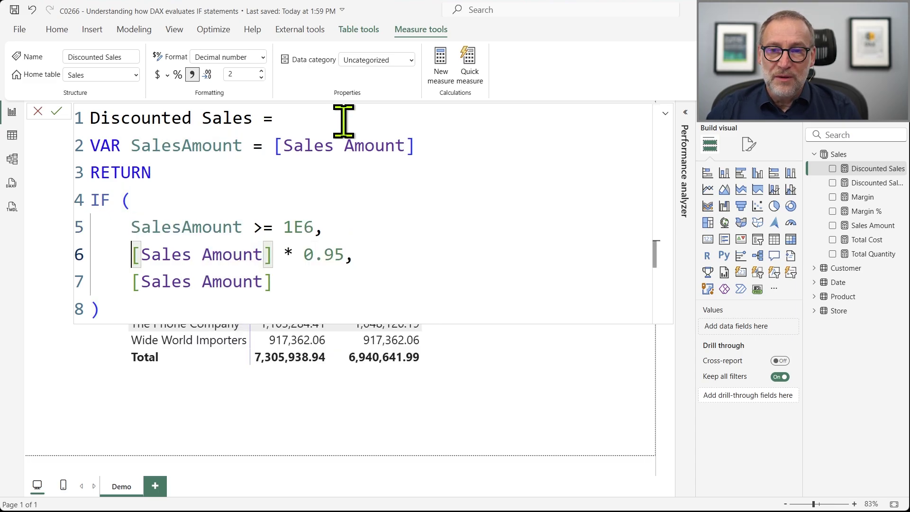
{"action": "key", "text": "ctrl+shift+Right"}
{"action": "key", "text": "ctrl+shift+Right"}
{"action": "key", "text": "ctrl+shift+Right"}
{"action": "type", "text": "SalesAmount"}
{"action": "key", "text": "Down"}
{"action": "key", "text": "Home"}
{"action": "key", "text": "shift+End"}
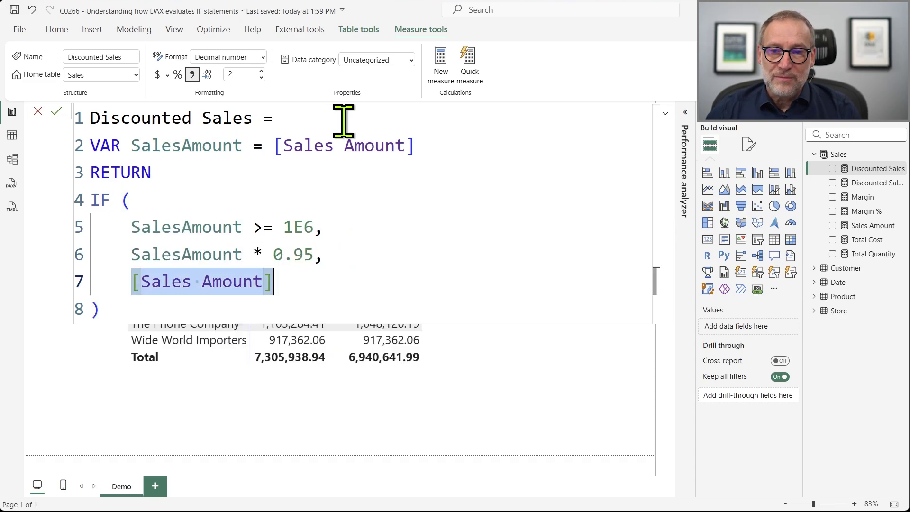
{"action": "type", "text": "SalesAmount"}
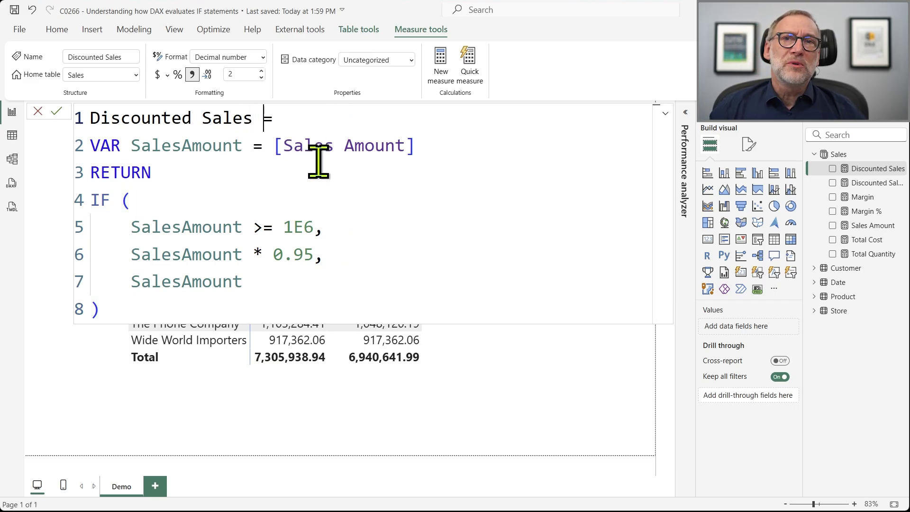
Step: Highlight every use of the SalesAmount variable to check the replacements
{"action": "left_click_drag", "start_coordinate": [130, 140], "coordinate": [247, 144]}
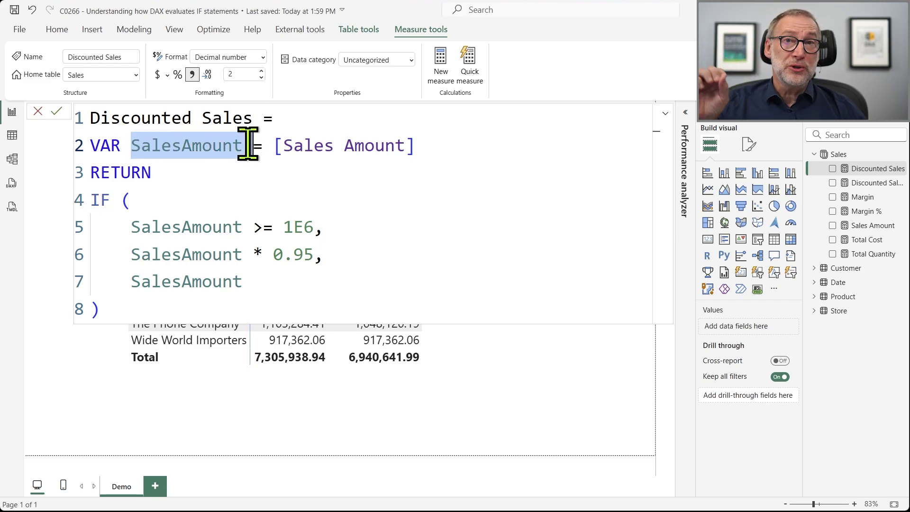
{"action": "left_click", "coordinate": [182, 228]}
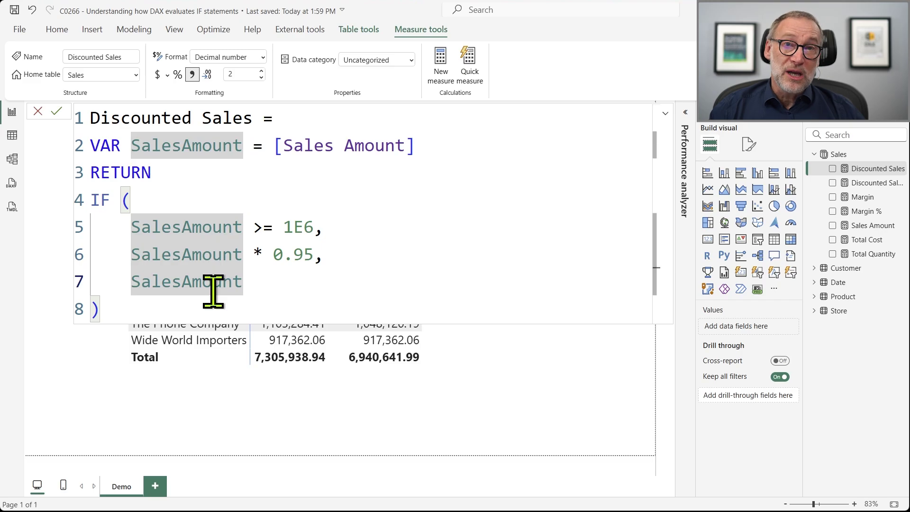
{"action": "left_click", "coordinate": [387, 204]}
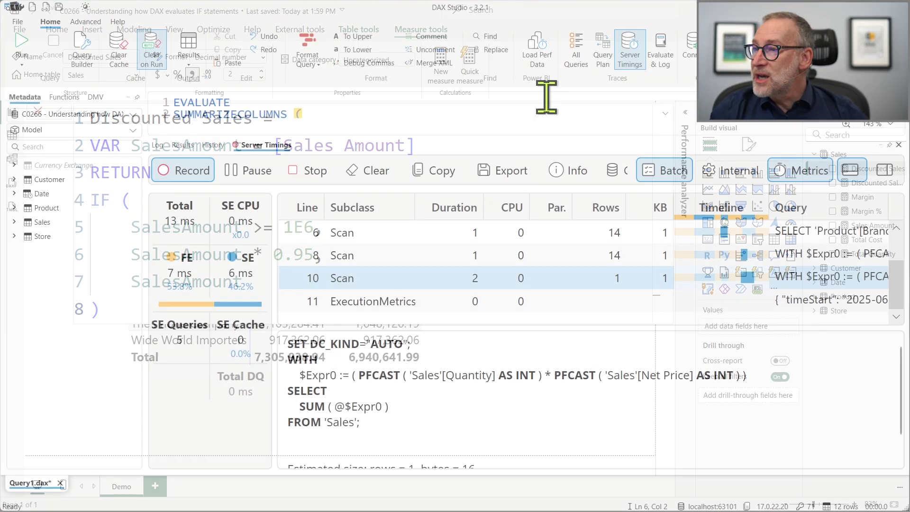
Step: Rerun the query with the editor and server timings panes enlarged
{"action": "left_click_drag", "start_coordinate": [521, 138], "coordinate": [523, 293]}
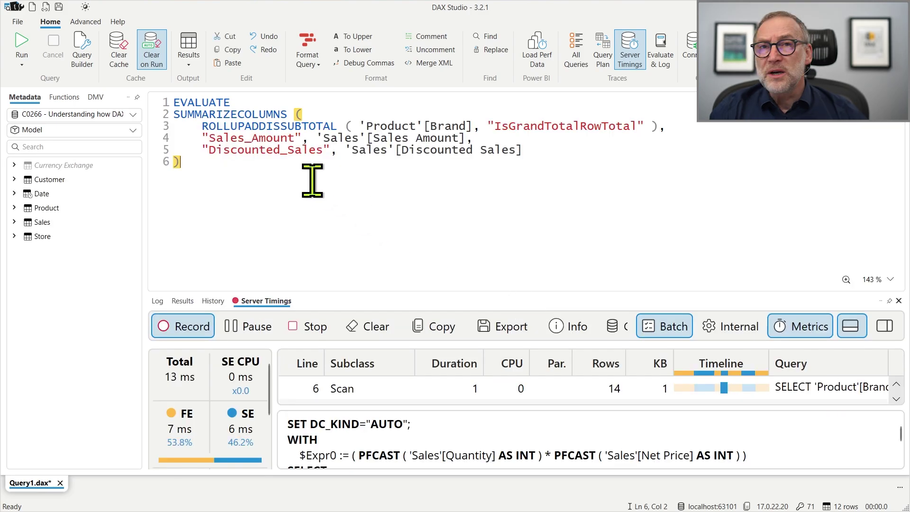
{"action": "key", "text": "F5"}
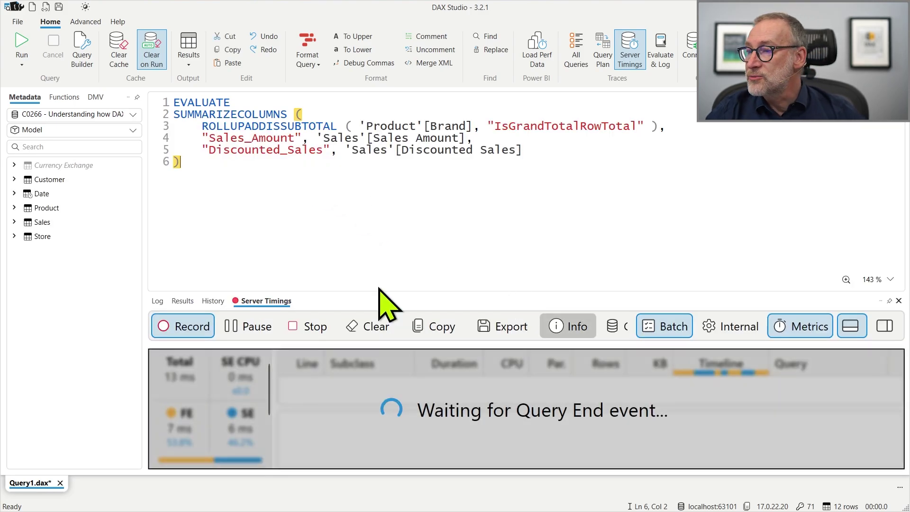
{"action": "left_click_drag", "start_coordinate": [379, 294], "coordinate": [369, 170]}
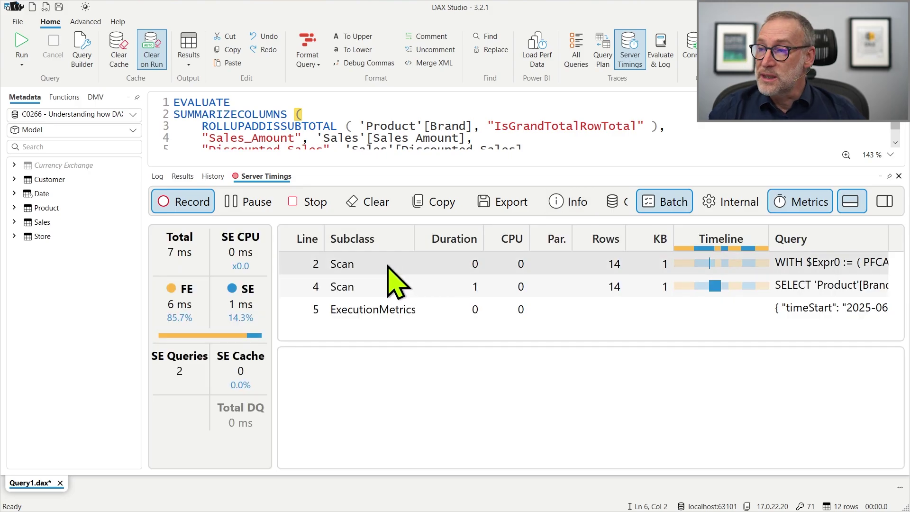
Step: Inspect the storage engine queries of scans 2 and 4, and reveal the ExecutionMetrics row
{"action": "left_click", "coordinate": [382, 263]}
{"action": "left_click_drag", "start_coordinate": [405, 344], "coordinate": [402, 305]}
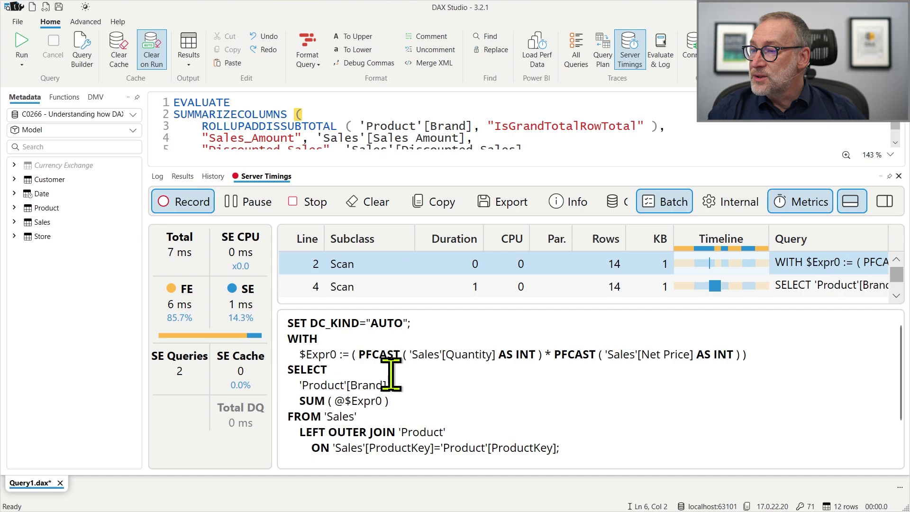
{"action": "left_click_drag", "start_coordinate": [288, 385], "coordinate": [377, 386]}
{"action": "left_click", "coordinate": [399, 397]}
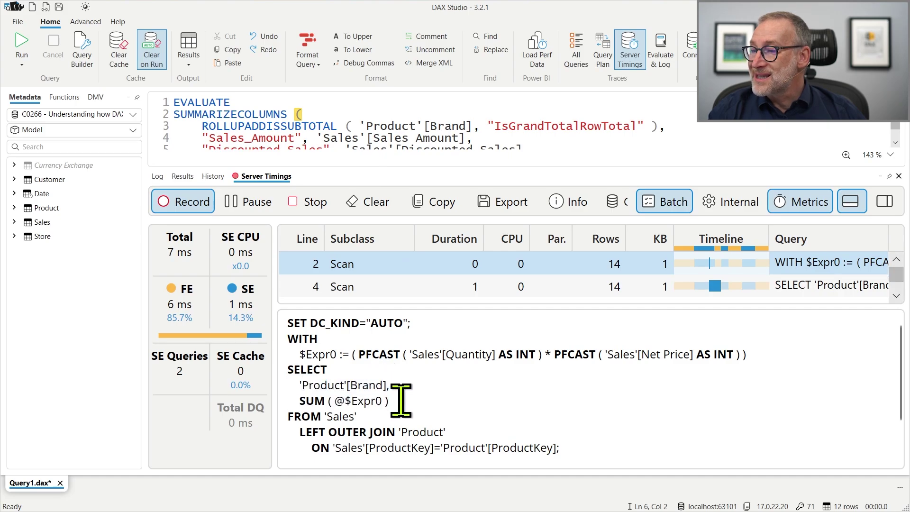
{"action": "left_click", "coordinate": [402, 290]}
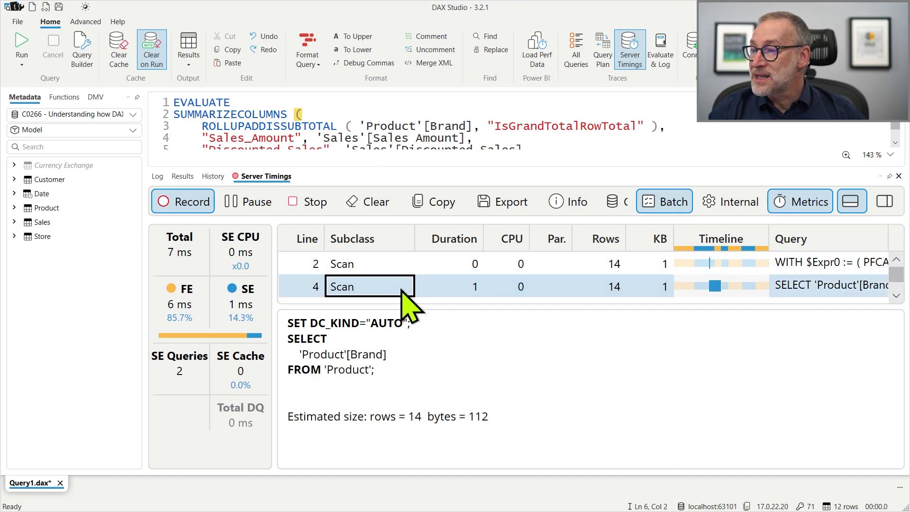
{"action": "left_click_drag", "start_coordinate": [415, 367], "coordinate": [223, 322]}
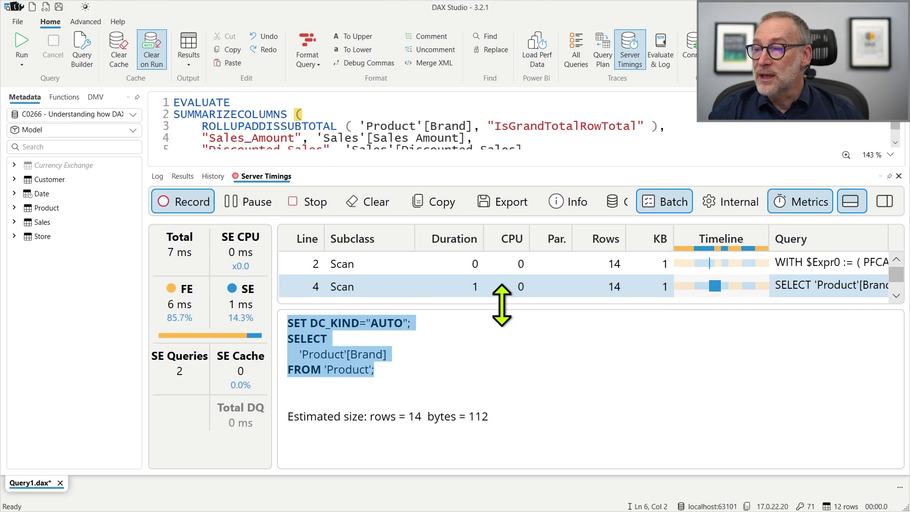
{"action": "left_click_drag", "start_coordinate": [502, 305], "coordinate": [507, 351]}
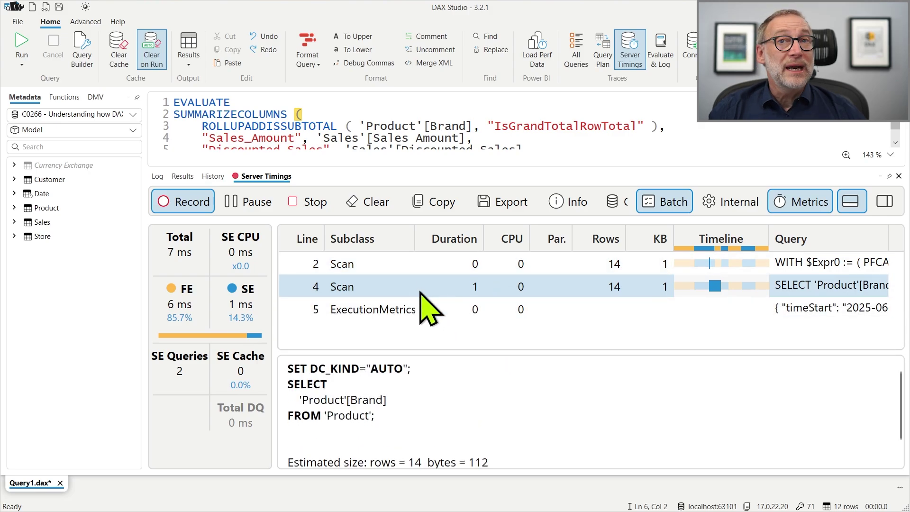